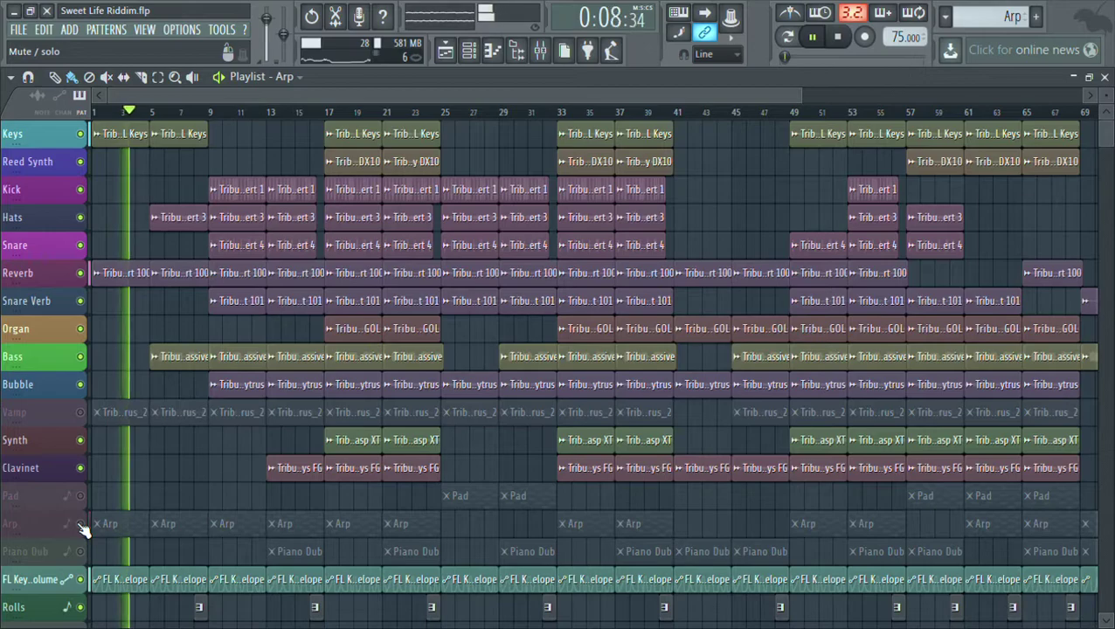
Step: Bring the Arp track in for one short burst during playback, mute it again, and mute the Hats track
left_click(80, 523)
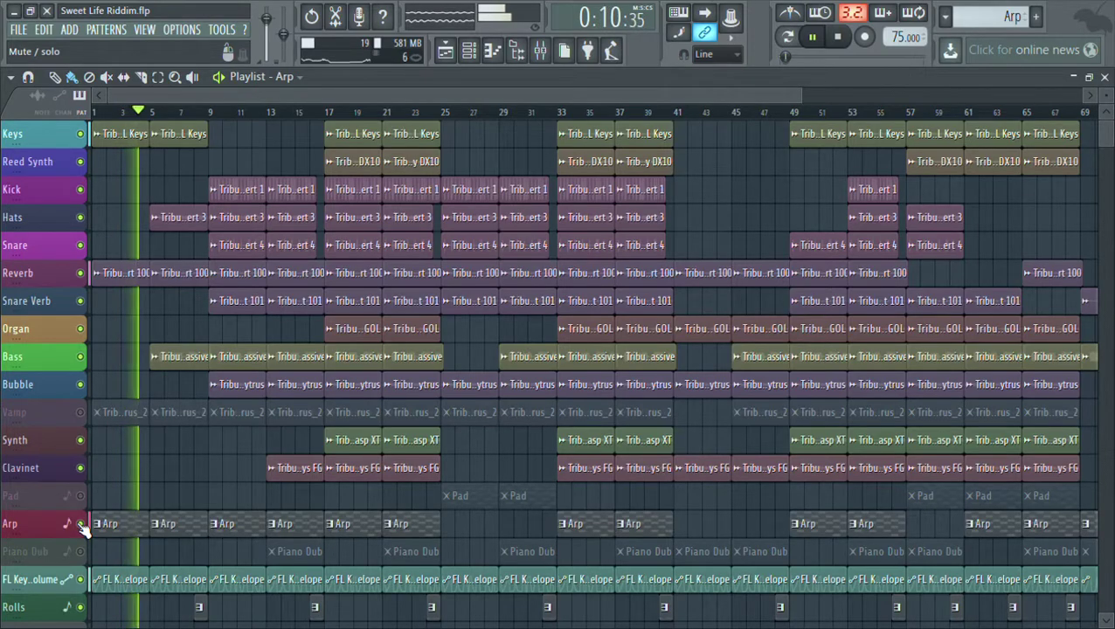
left_click(79, 523)
left_click(79, 216)
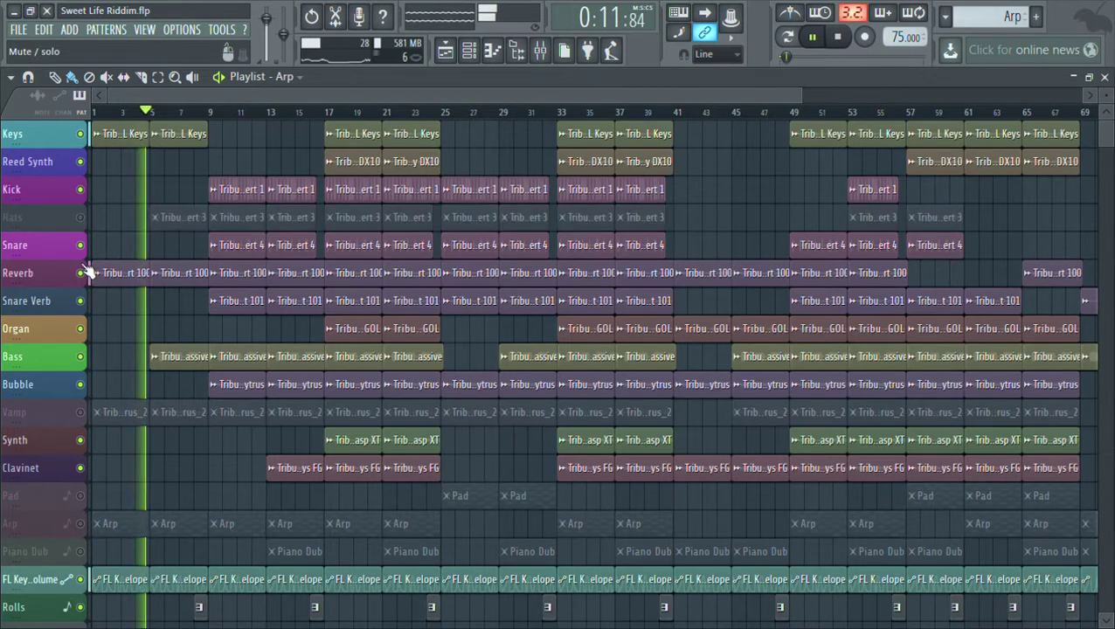
Step: Bring the Vamp track in for four short bursts, muting it after each, and unmute the Hats track
left_click(83, 412)
left_click(83, 413)
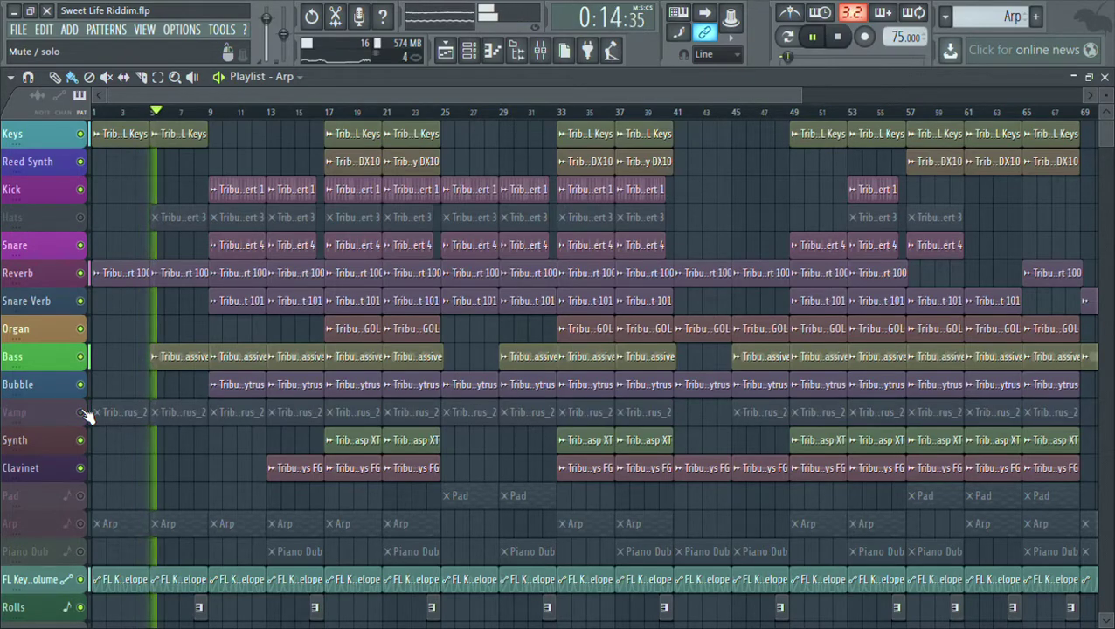
left_click(83, 412)
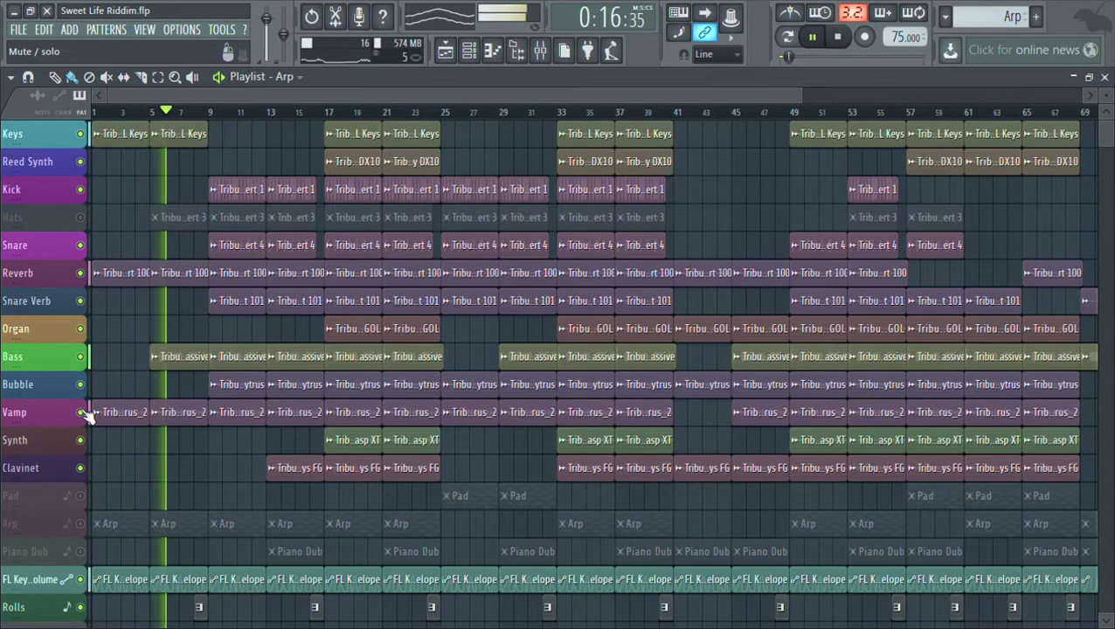
left_click(83, 413)
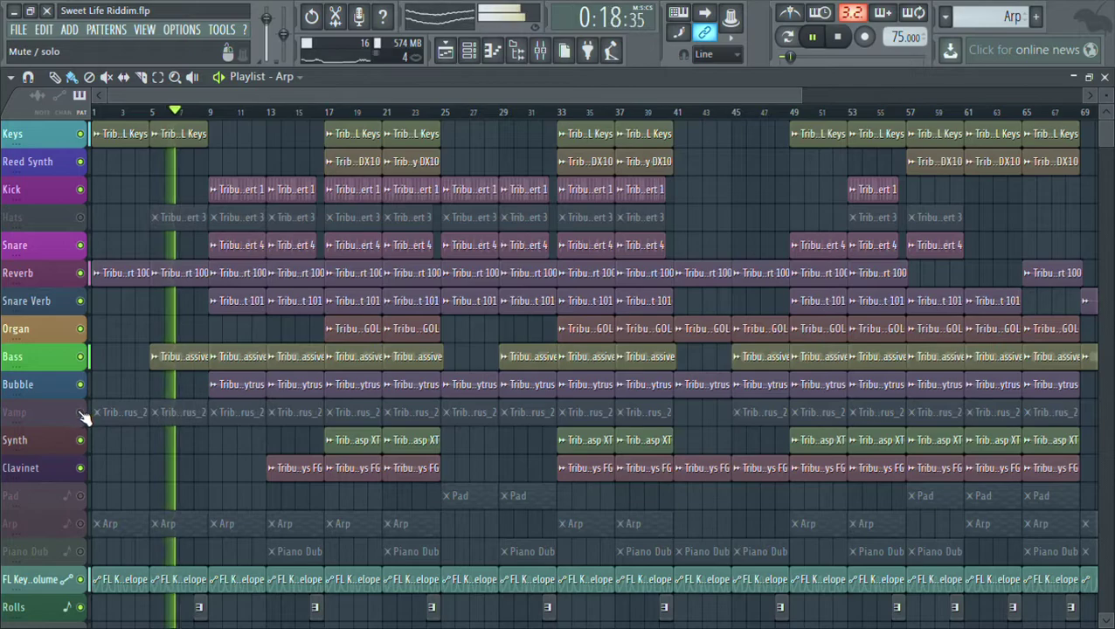
left_click(81, 412)
left_click(81, 412)
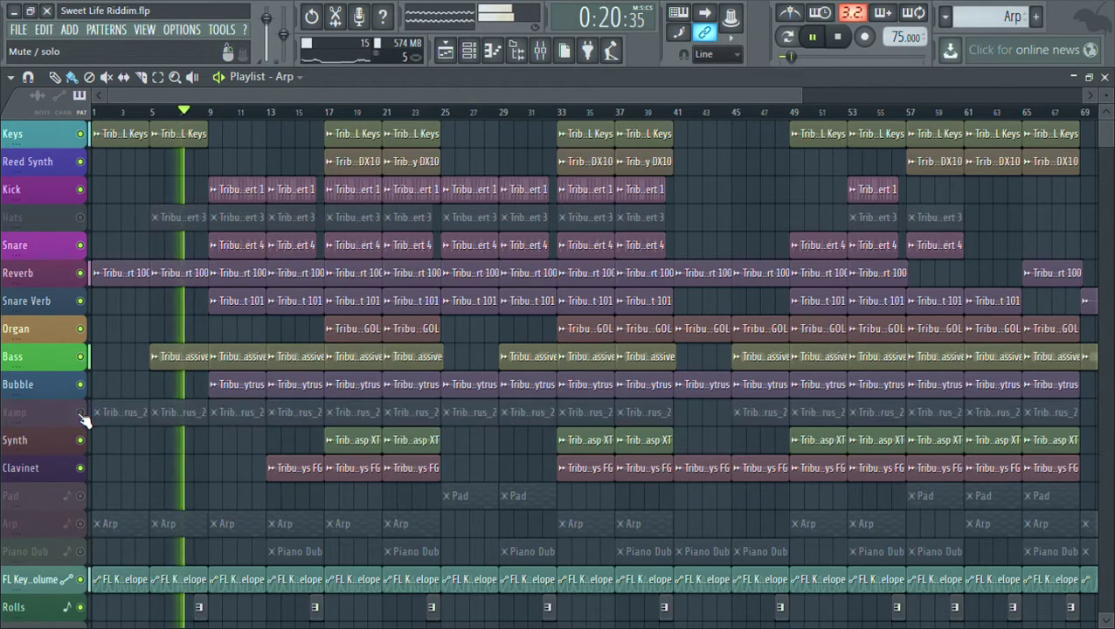
left_click(81, 412)
left_click(81, 412)
left_click(83, 218)
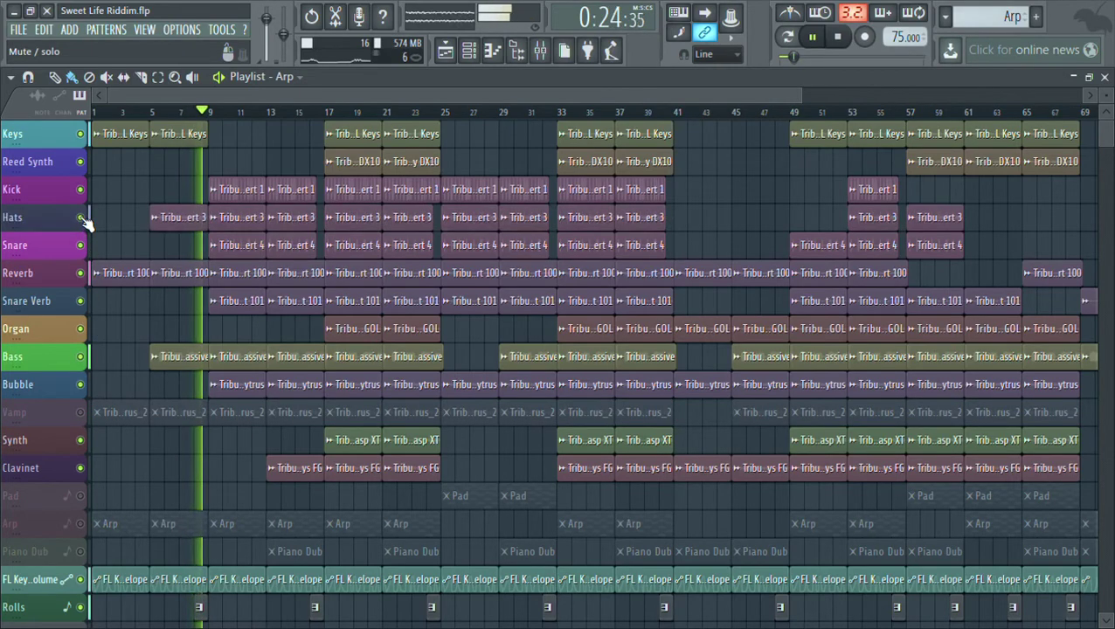
Step: Bring the Arp track in for three short bursts during playback, muting it after each one
left_click(82, 524)
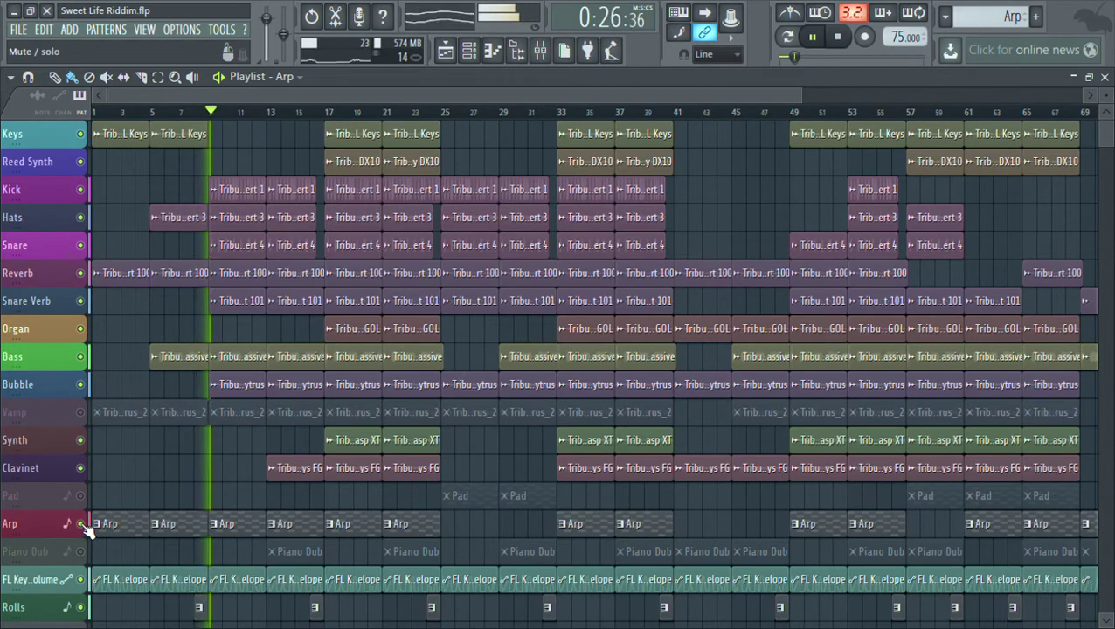
left_click(81, 524)
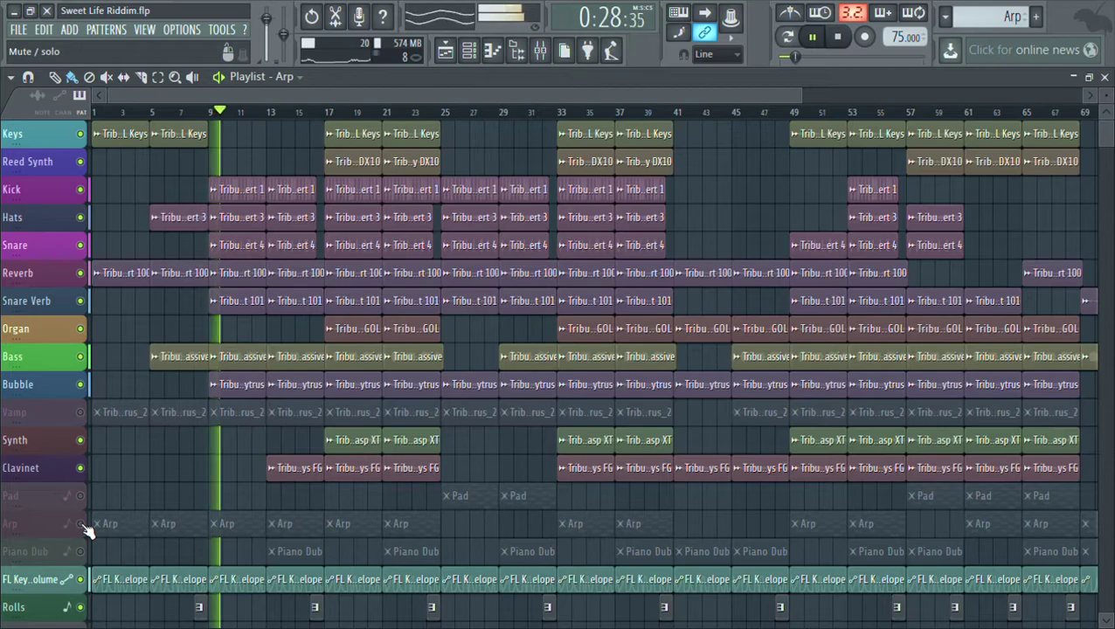
left_click(81, 525)
left_click(81, 524)
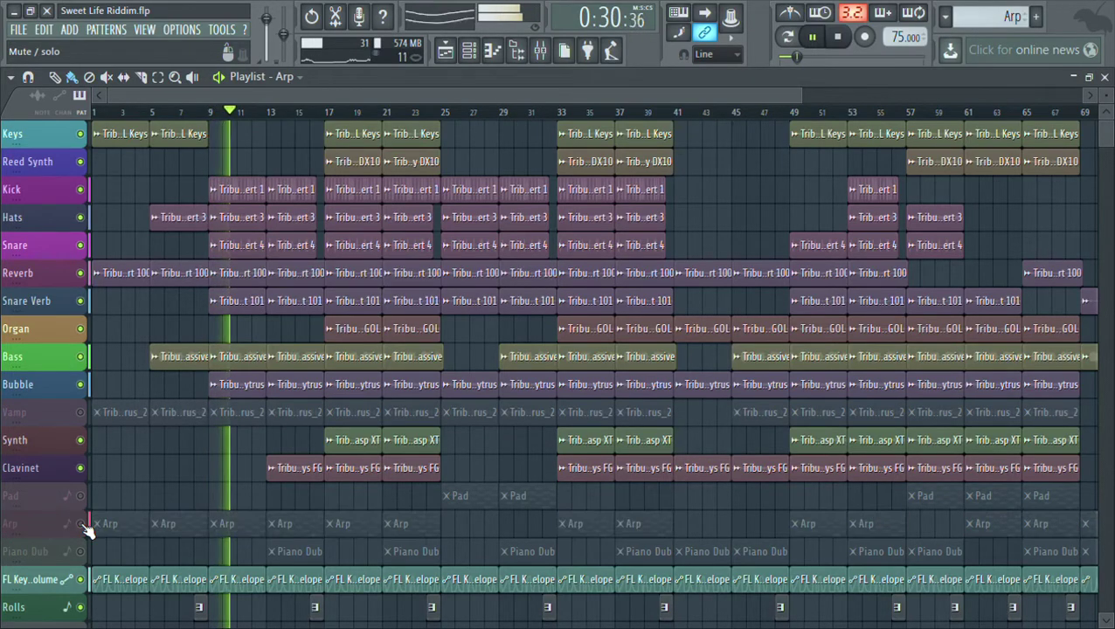
left_click(81, 524)
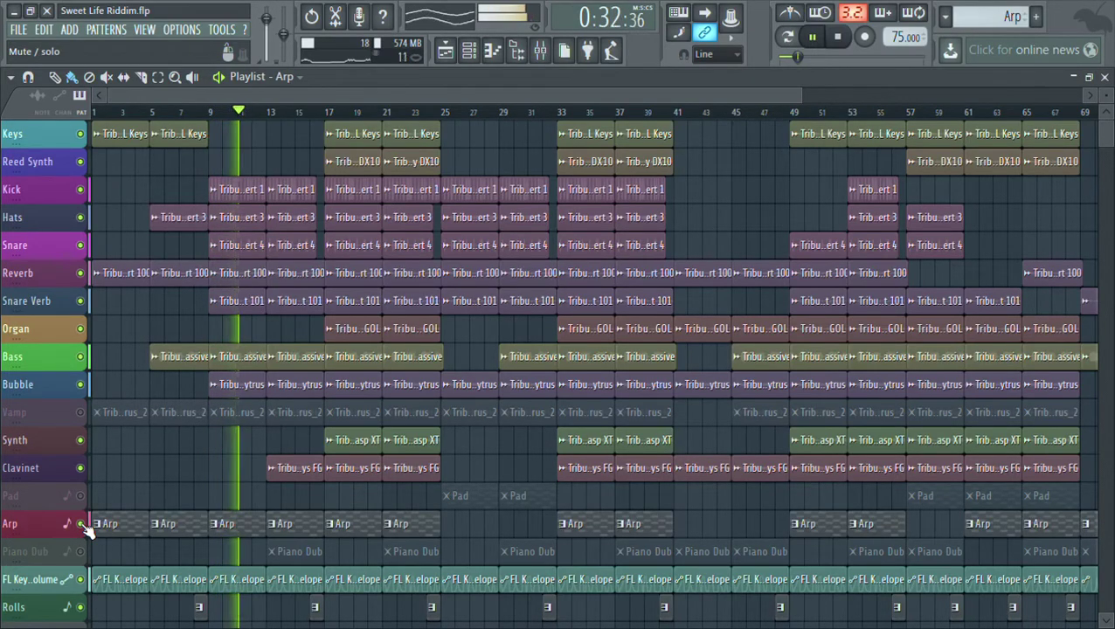
left_click(81, 524)
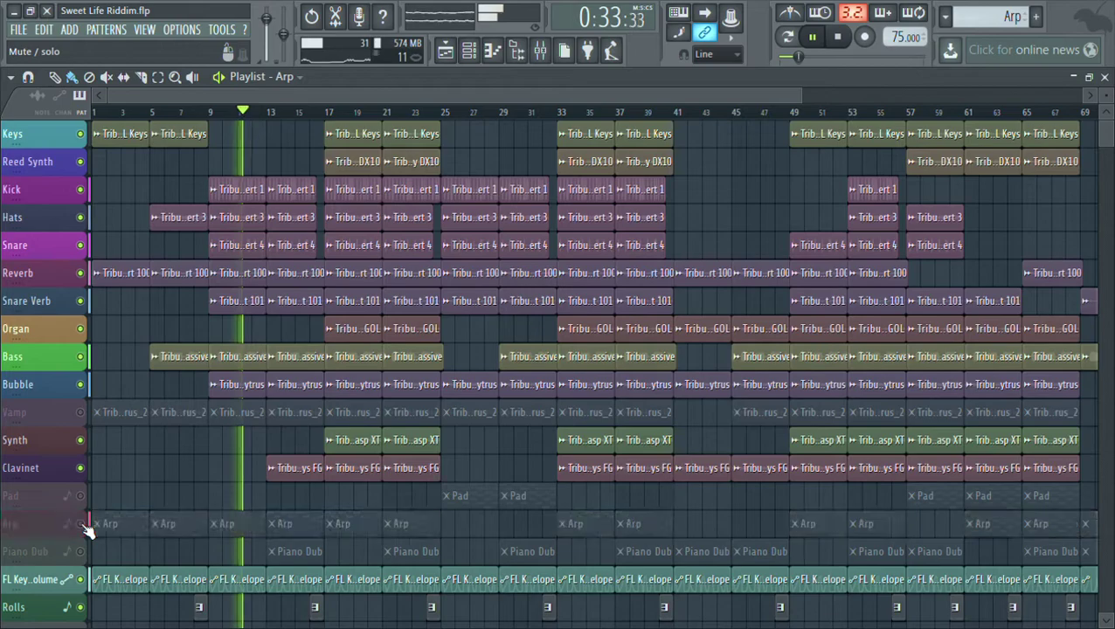
Step: Bring the Vamp track in for two short bursts during playback, muting it after each one
left_click(80, 413)
left_click(80, 413)
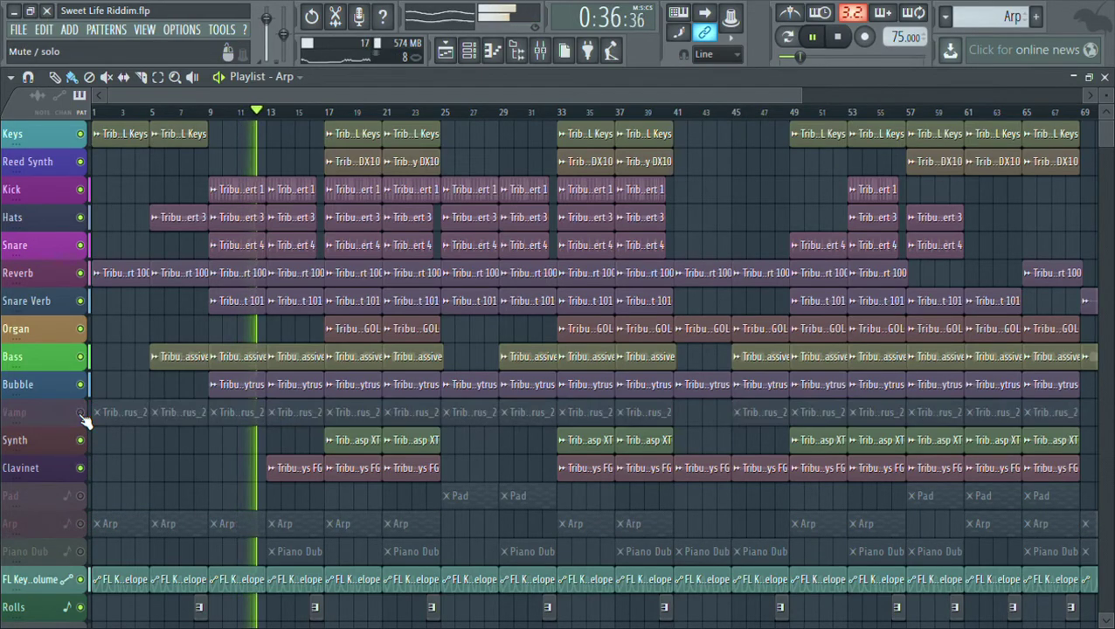
left_click(80, 413)
left_click(80, 412)
Step: Bring the Piano Dub track in for five short bursts during playback, muting it after each one
left_click(80, 551)
left_click(80, 551)
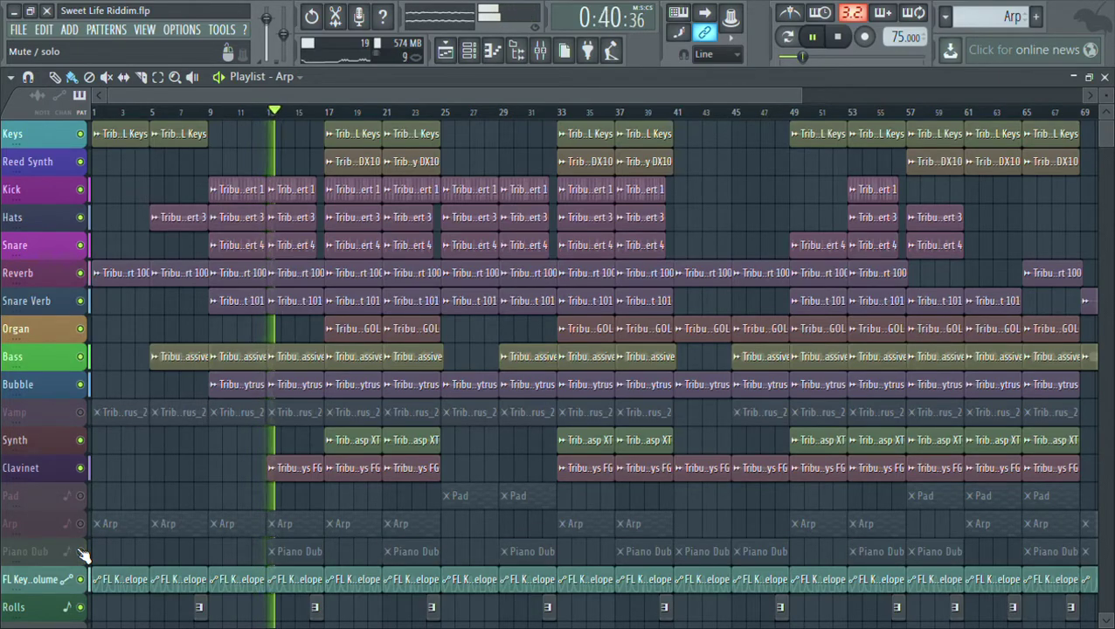
left_click(80, 551)
left_click(80, 552)
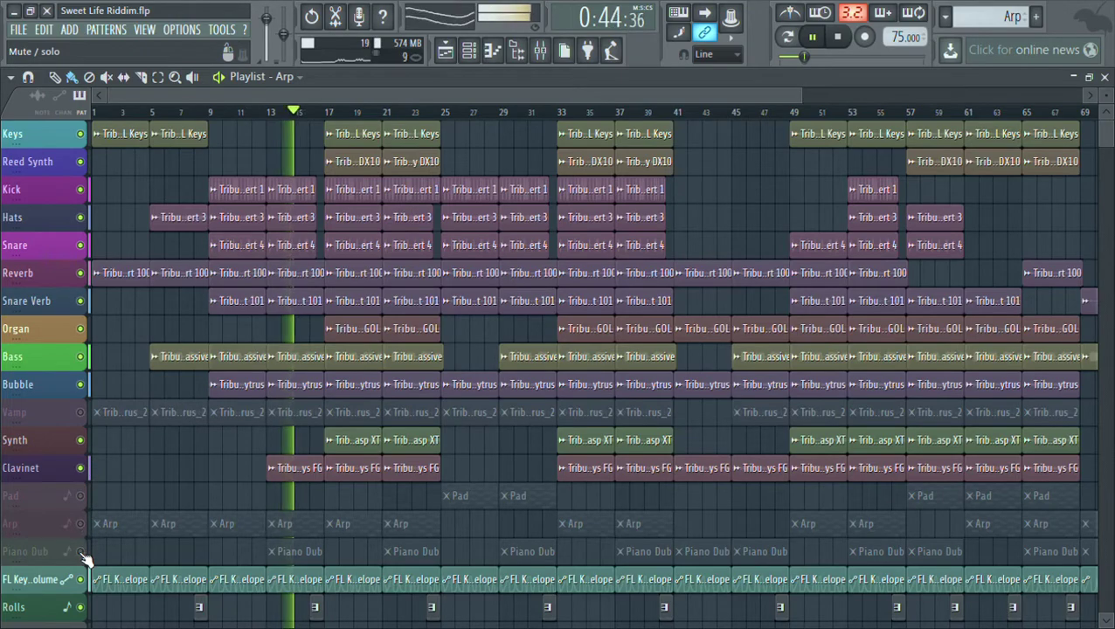
left_click(80, 551)
left_click(81, 553)
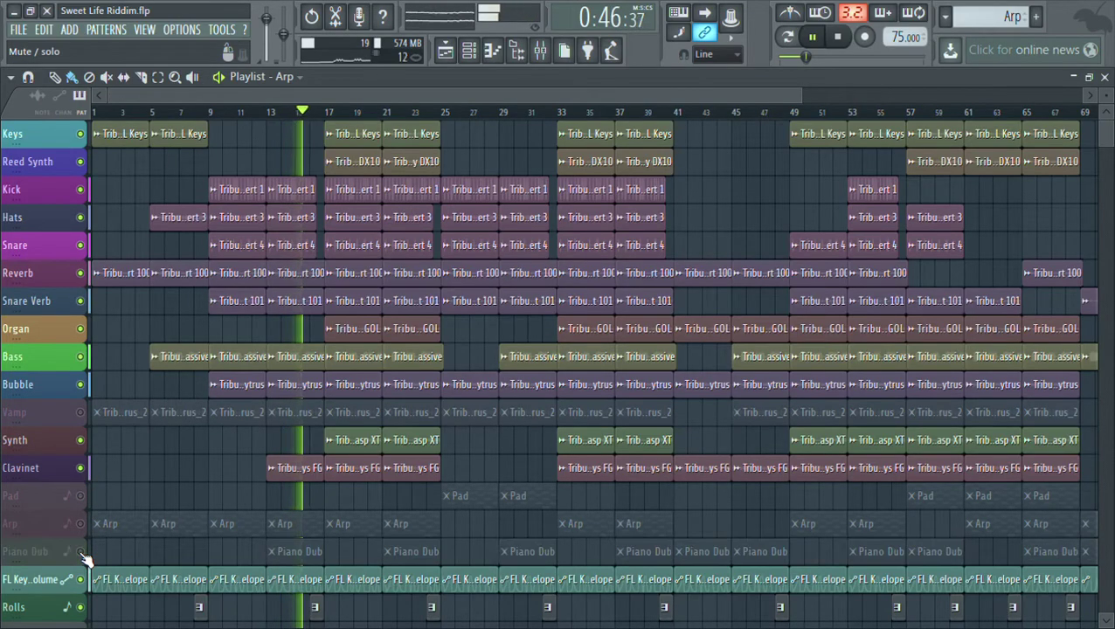
left_click(80, 552)
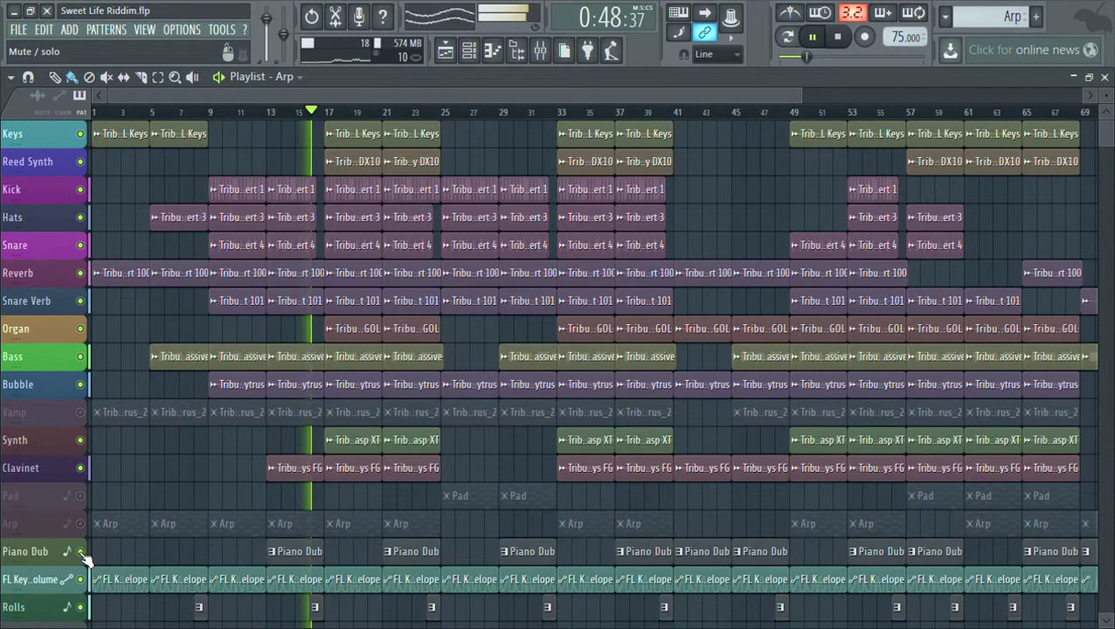
left_click(80, 552)
left_click(80, 552)
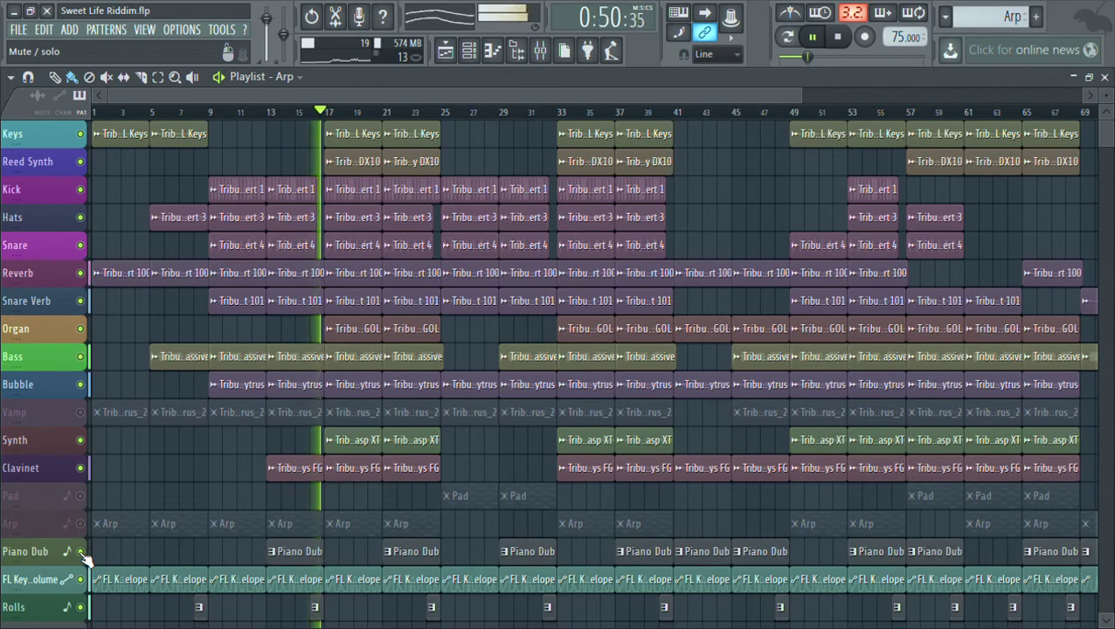
left_click(81, 552)
Step: Mute the Clavinet and Reed Synth tracks, with one short burst of the Vamp track in between
left_click(80, 469)
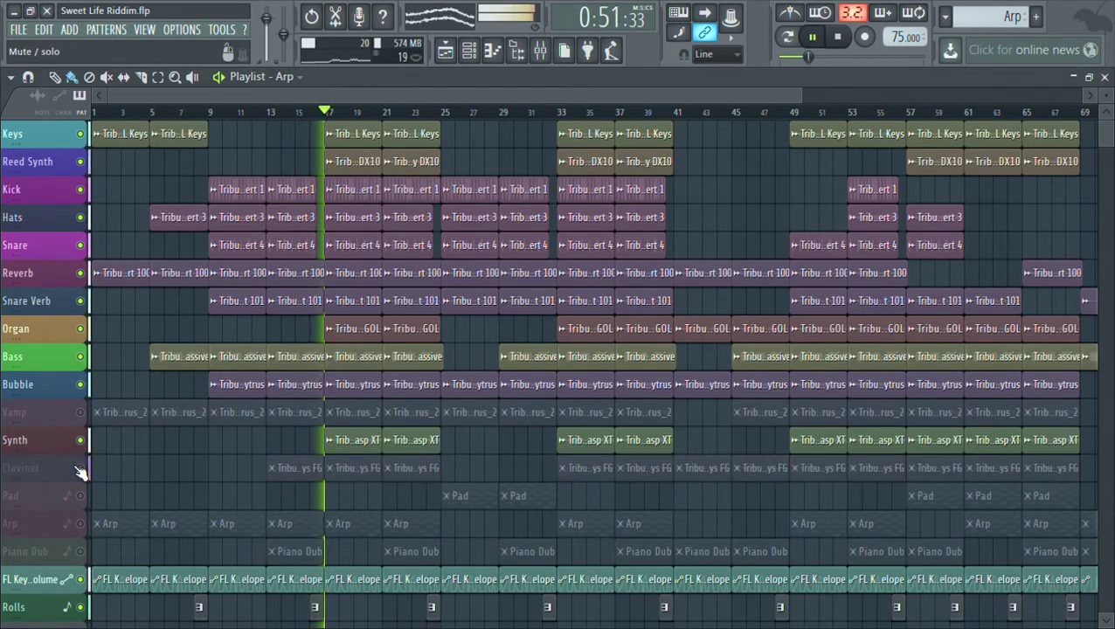
left_click(80, 412)
left_click(81, 412)
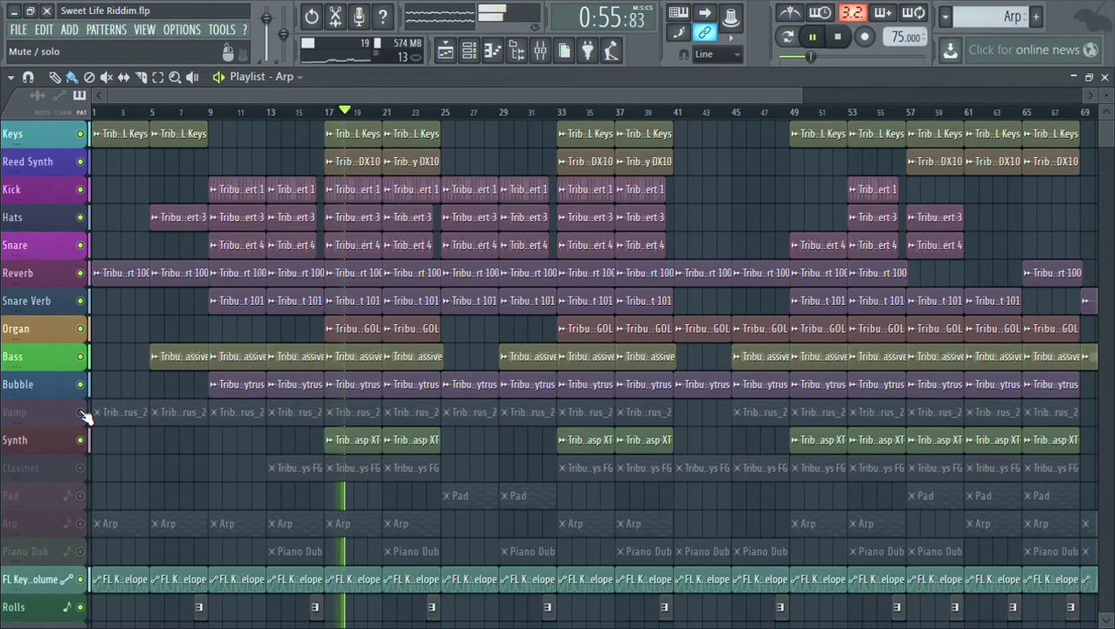
left_click(81, 162)
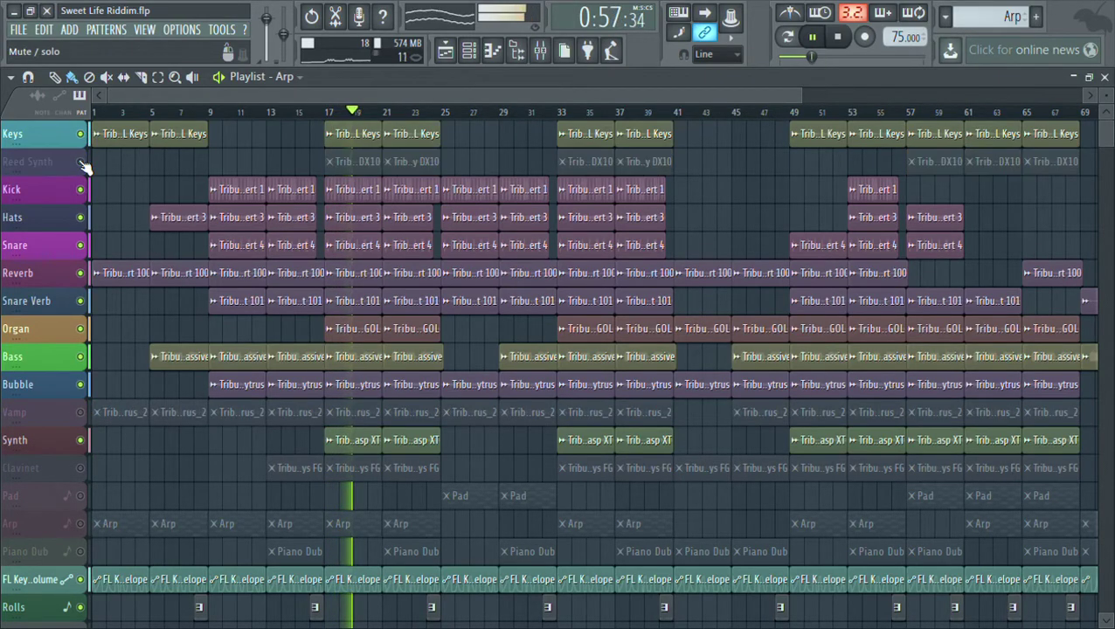
Step: Bring the Vamp track in once, mute it again, and mute the Bass track
left_click(81, 412)
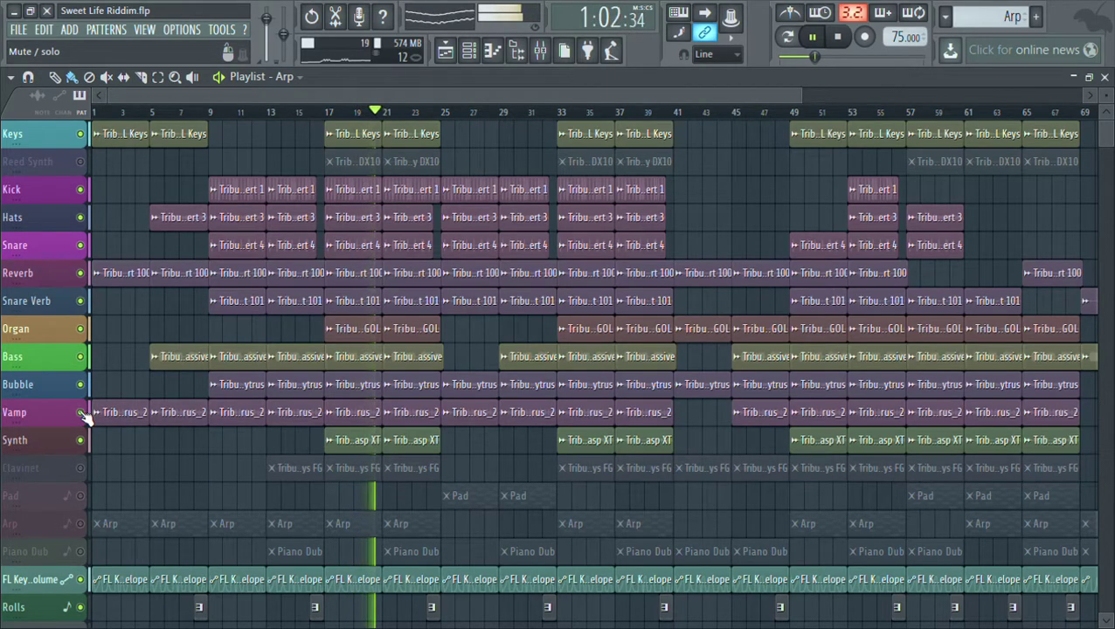
left_click(80, 412)
left_click(80, 356)
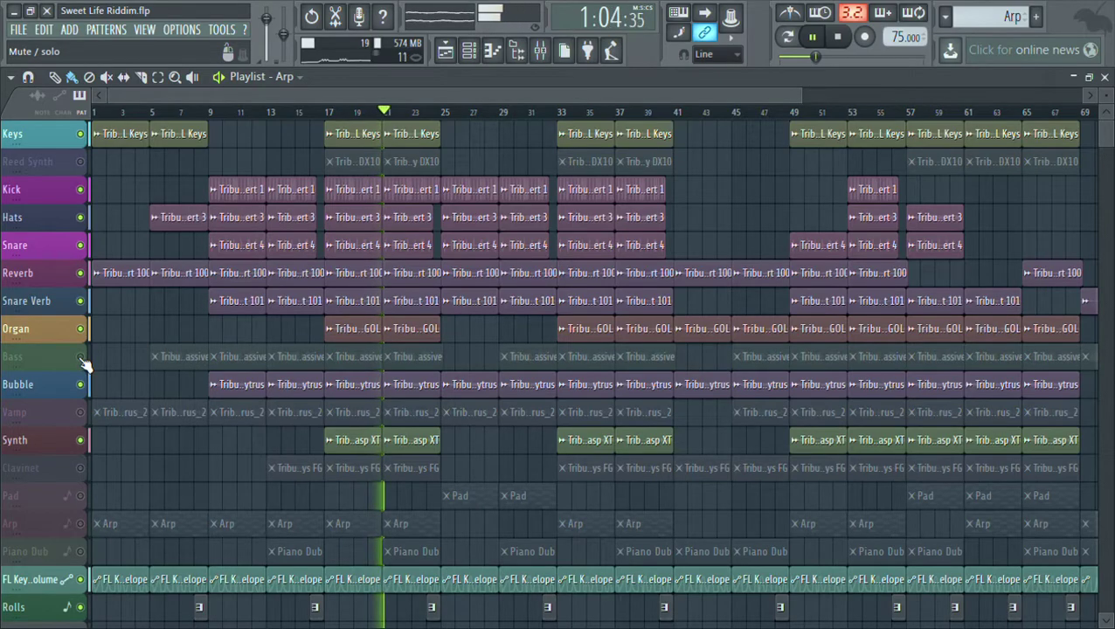
Step: Bring the Reed Synth track in for two short bursts, muting it after each, and unmute the Bass track
left_click(80, 162)
left_click(81, 162)
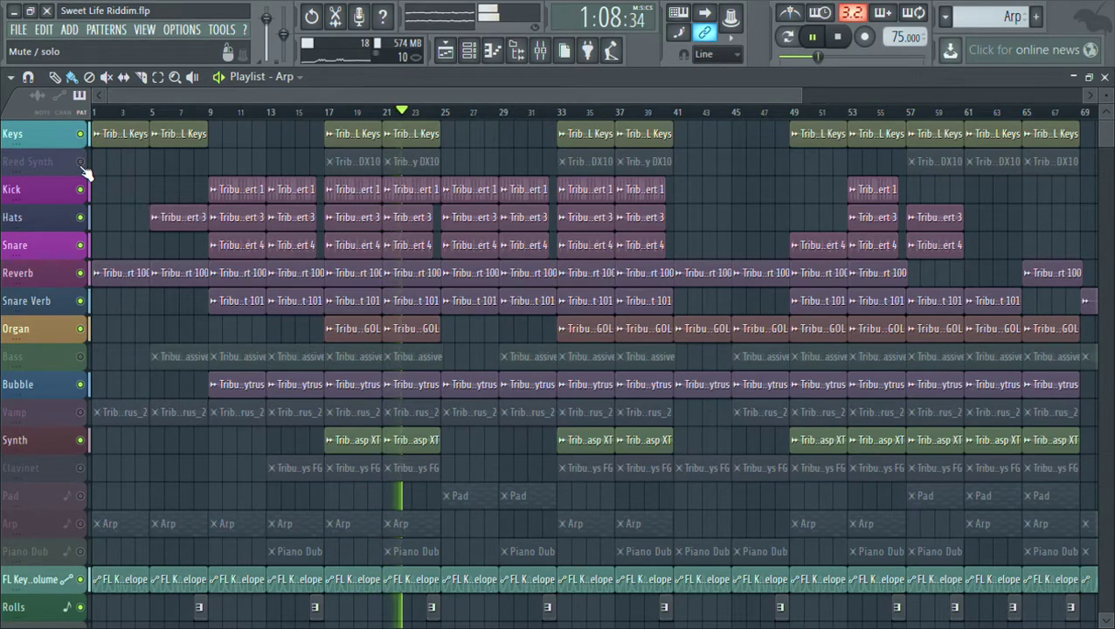
left_click(81, 162)
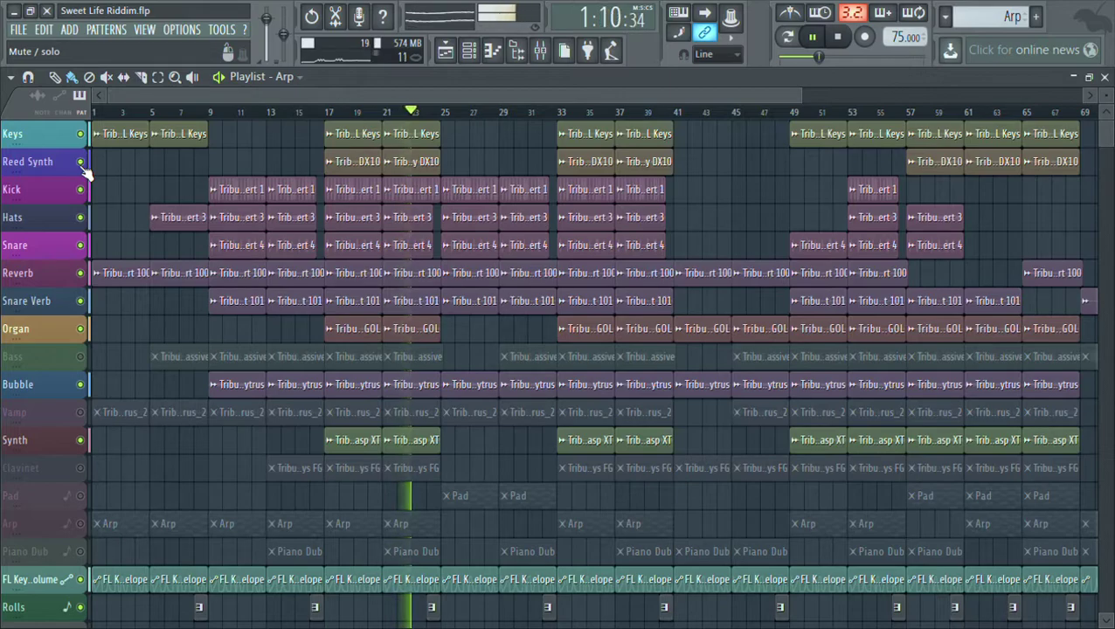
left_click(81, 162)
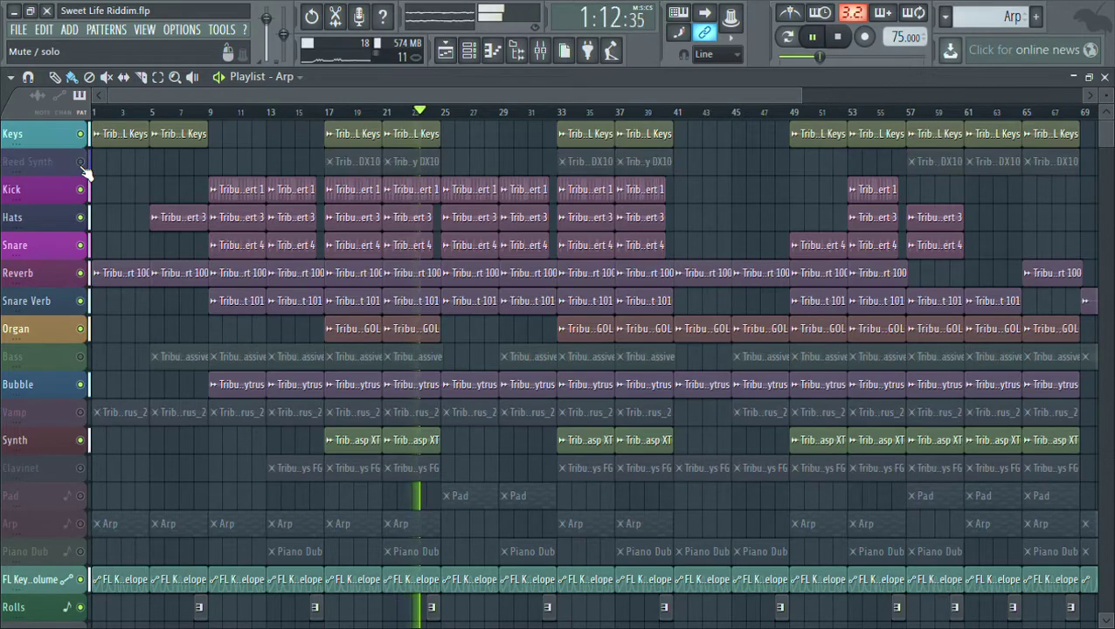
left_click(84, 358)
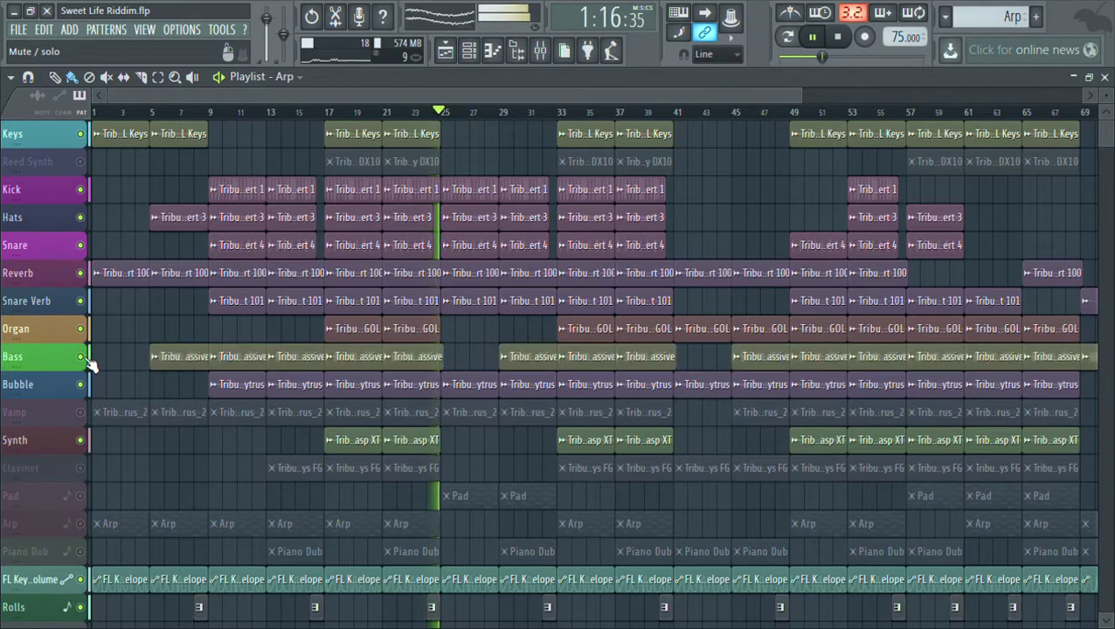
Step: Bring the Vamp track in for four short bursts, leaving it muted, and unmute the Pad track
left_click(80, 413)
left_click(80, 412)
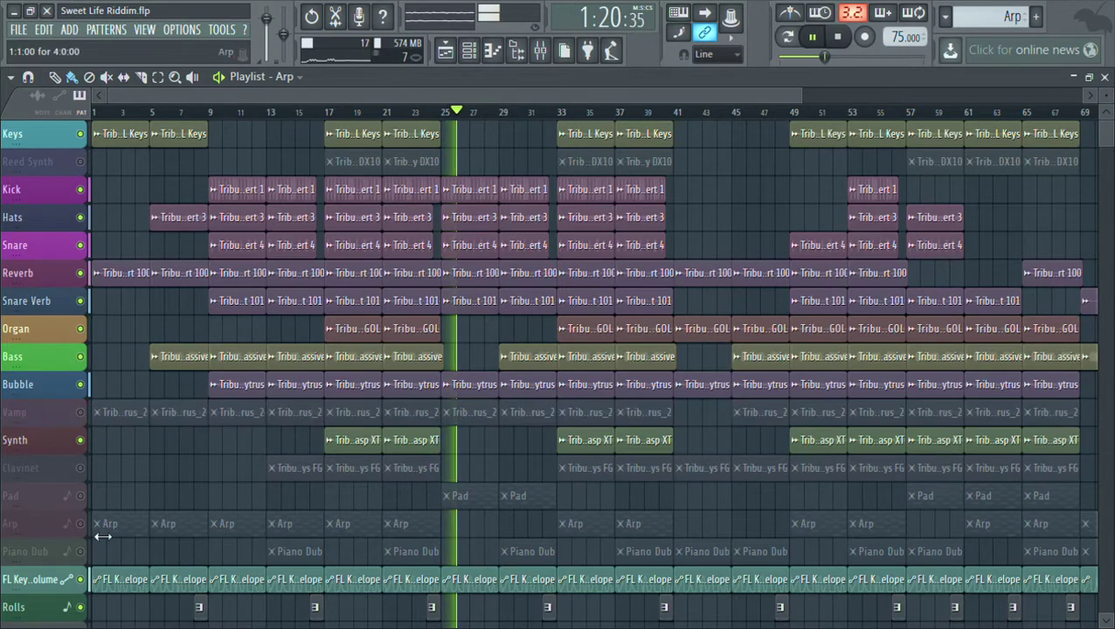
left_click(83, 414)
left_click(84, 414)
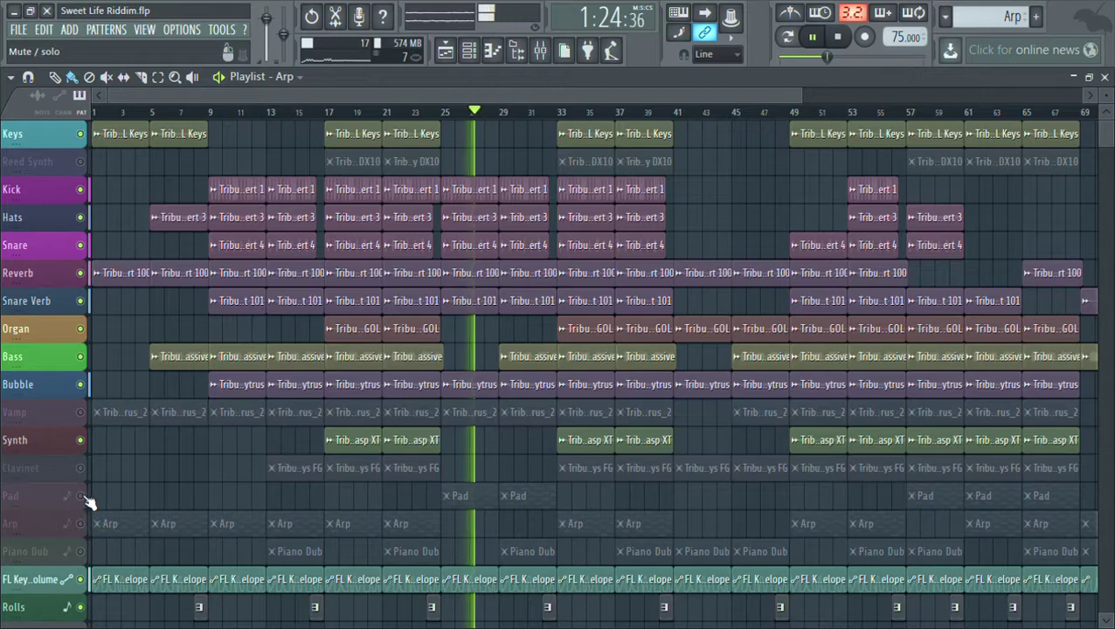
left_click(83, 416)
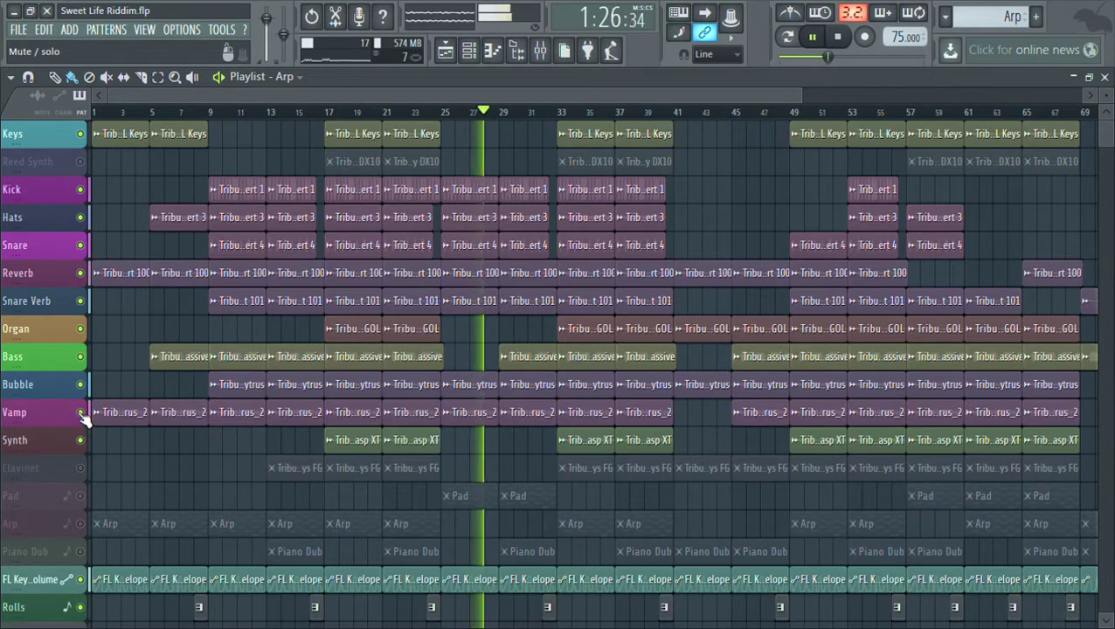
left_click(83, 416)
left_click(83, 416)
left_click(83, 416)
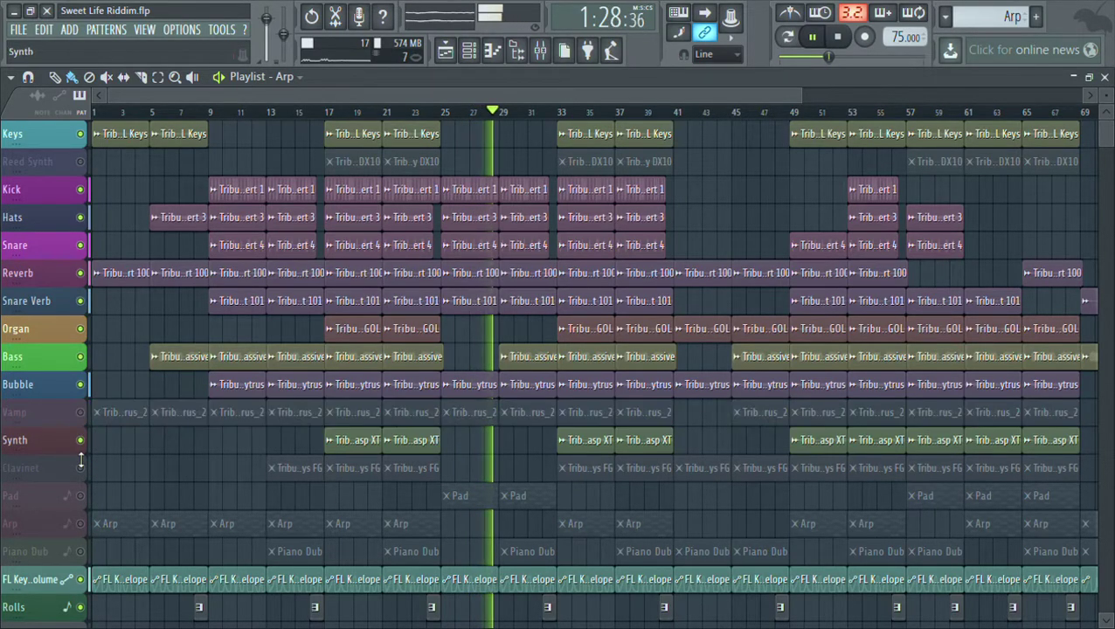
left_click(82, 495)
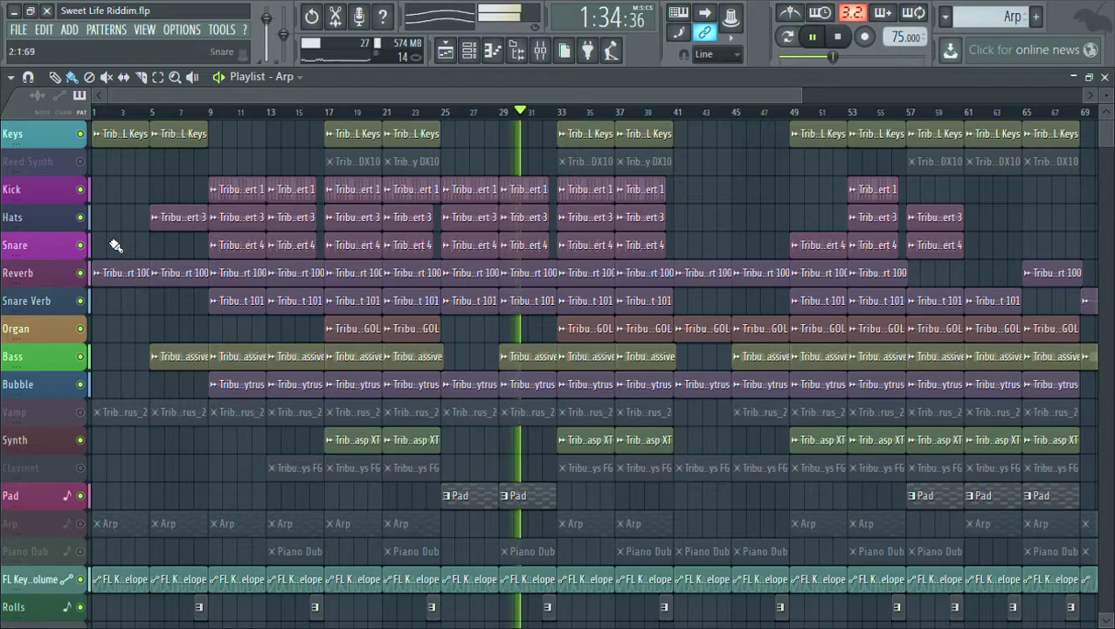
Step: Mute the Hats, Snare and Kick tracks one after another, and unmute the Reed Synth track
left_click(80, 218)
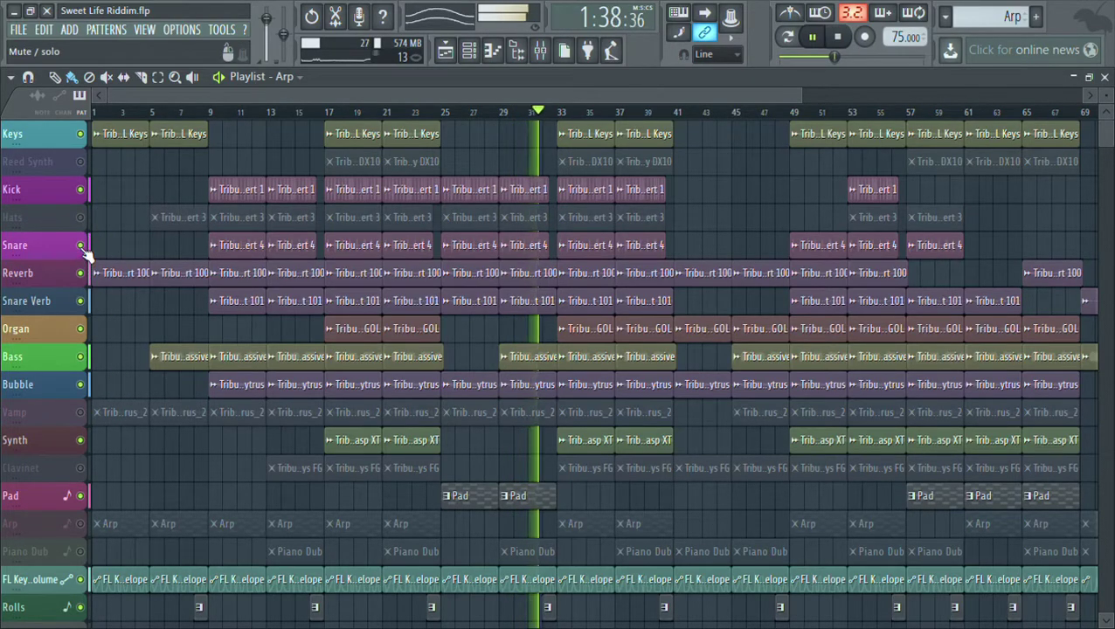
left_click(81, 248)
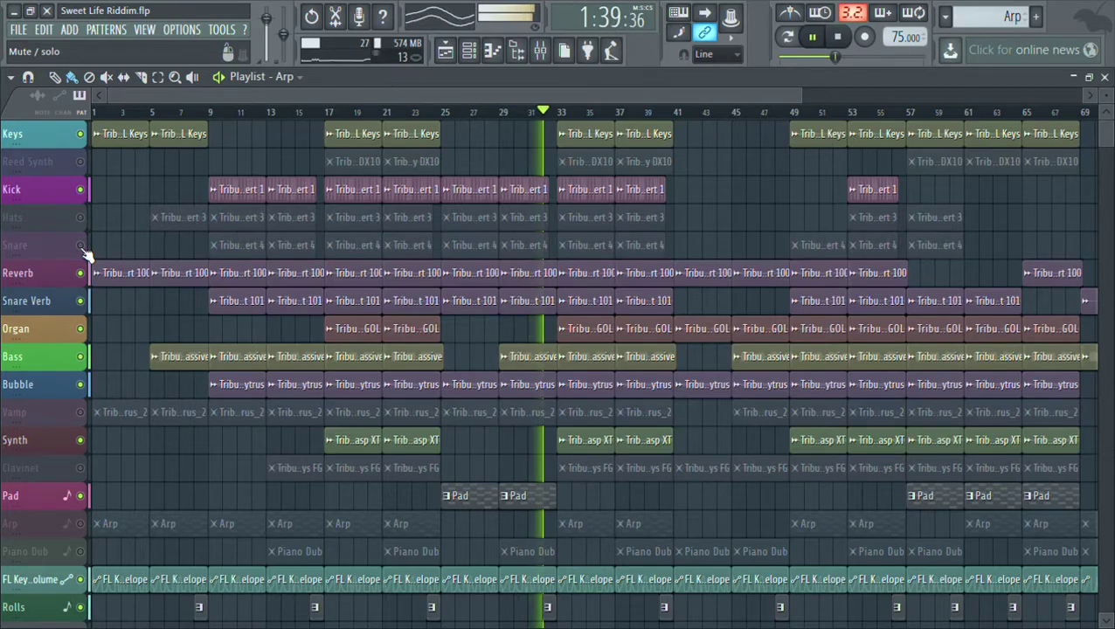
left_click(80, 189)
left_click(80, 162)
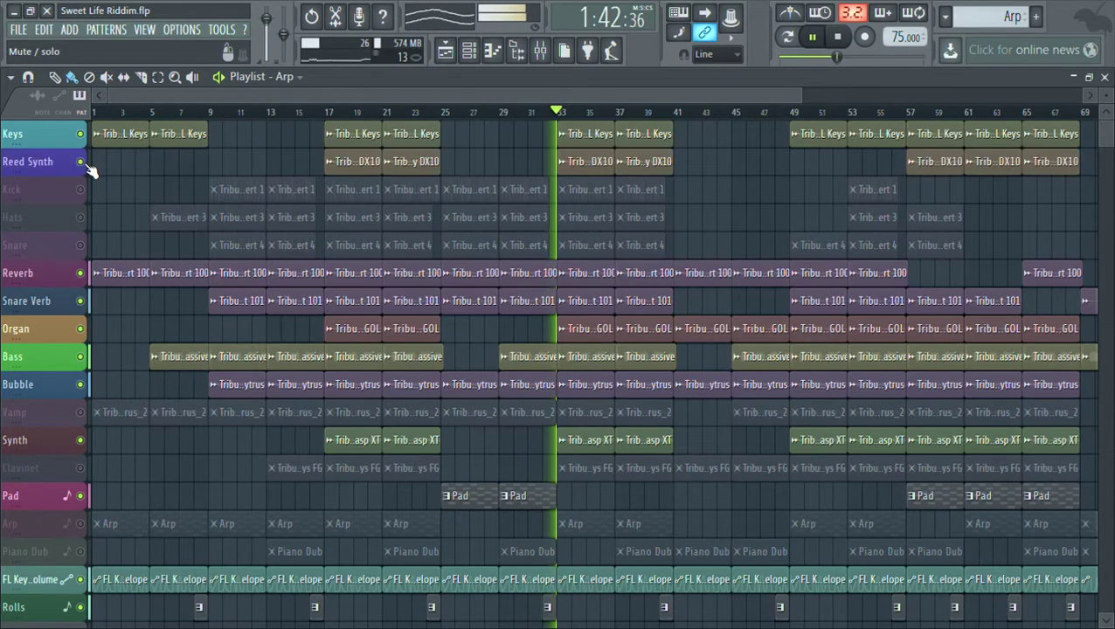
Step: Bring the Vamp track in for two short bursts, unmute it again, and unmute the Clavinet track
left_click(82, 413)
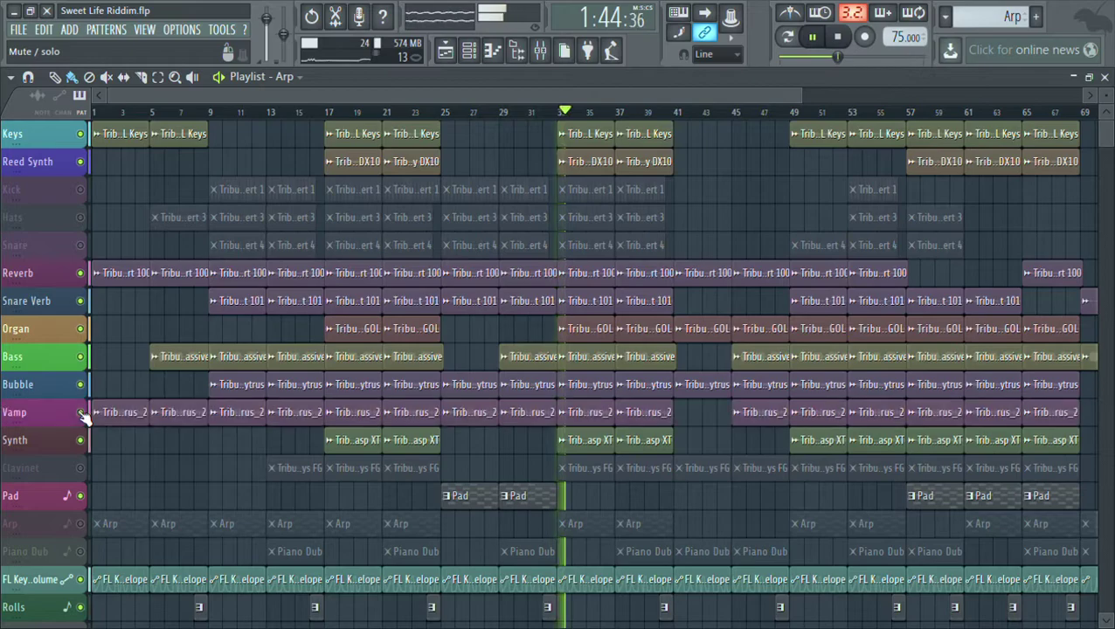
left_click(81, 413)
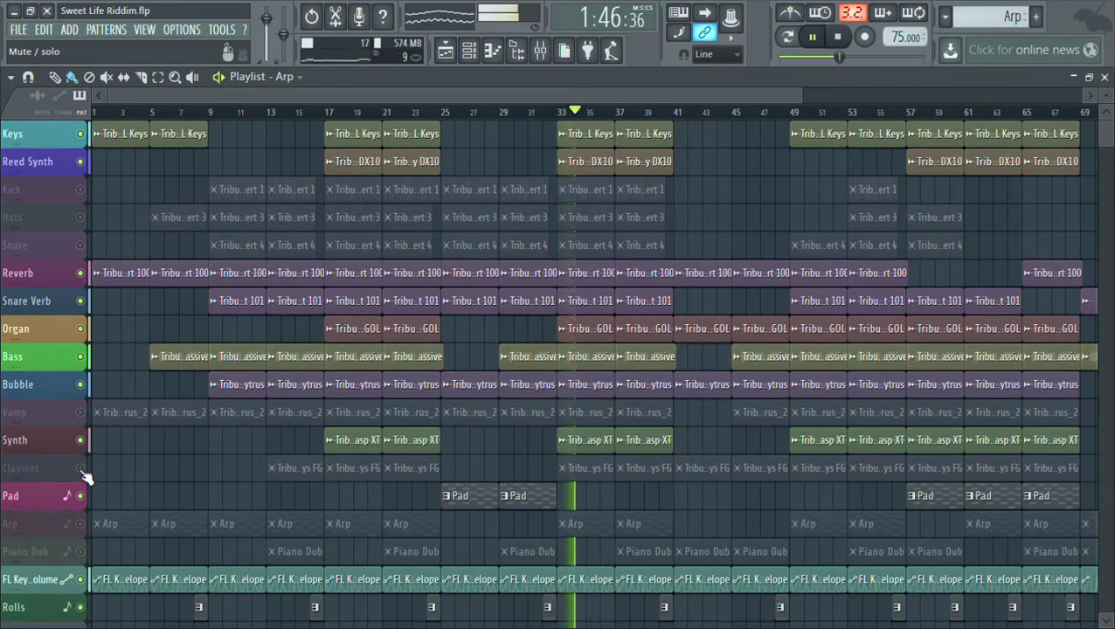
left_click(80, 412)
left_click(80, 412)
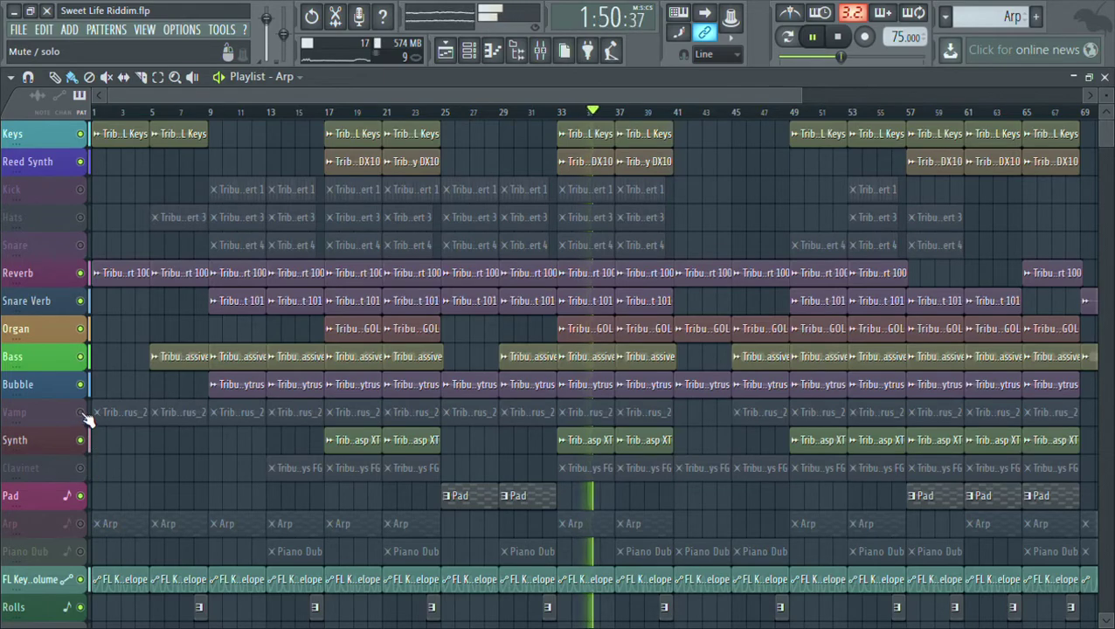
left_click(81, 414)
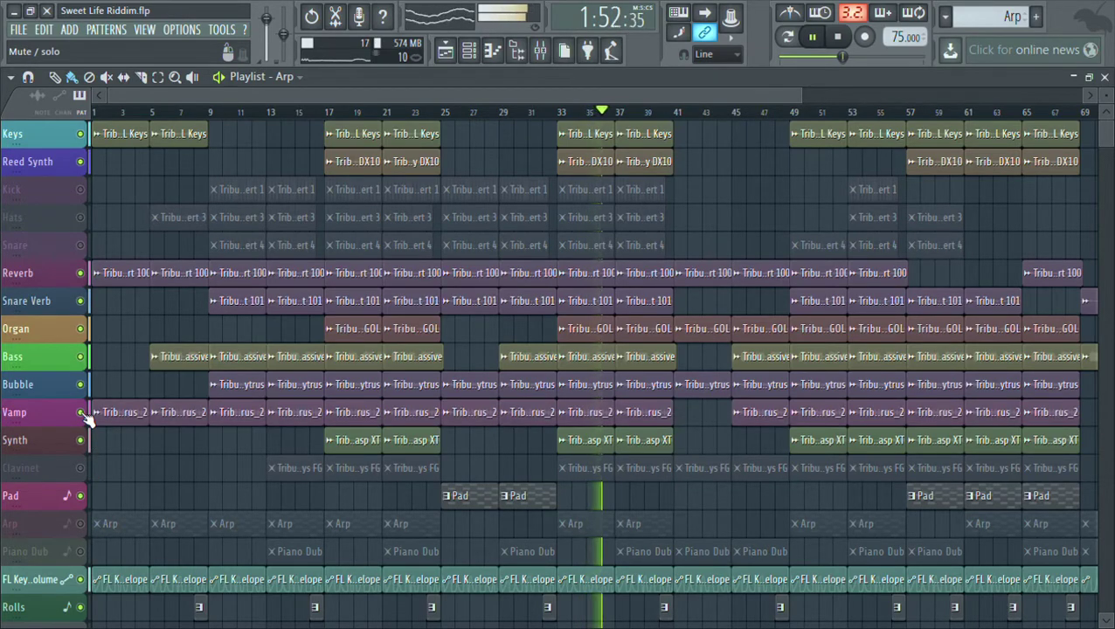
left_click(81, 469)
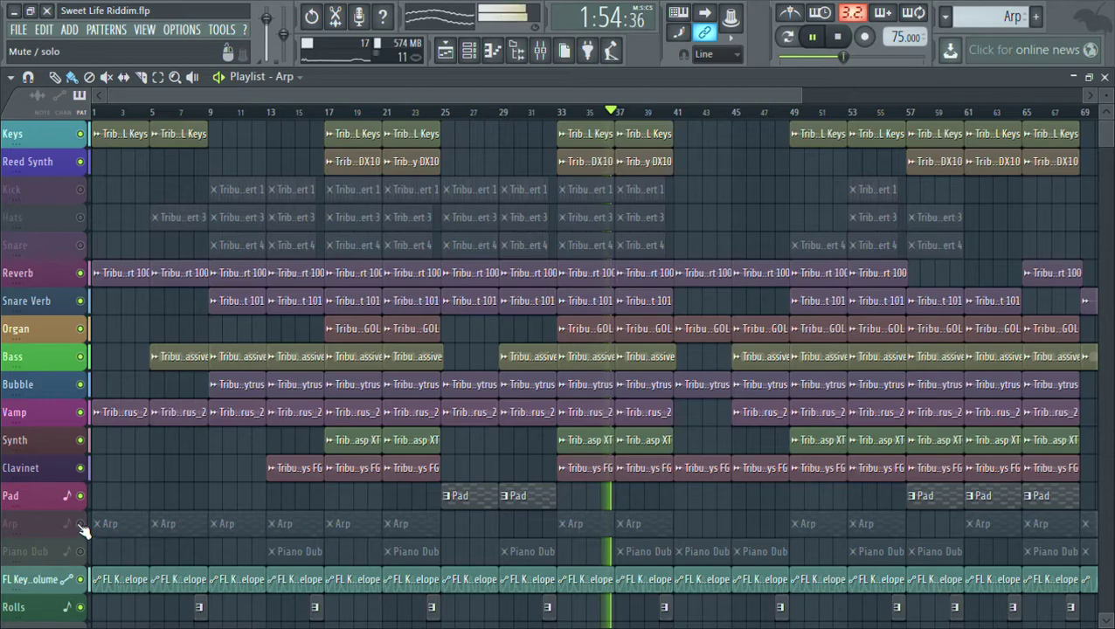
Step: Unmute the Arp track and drop it out briefly twice, leaving it unmuted
left_click(80, 524)
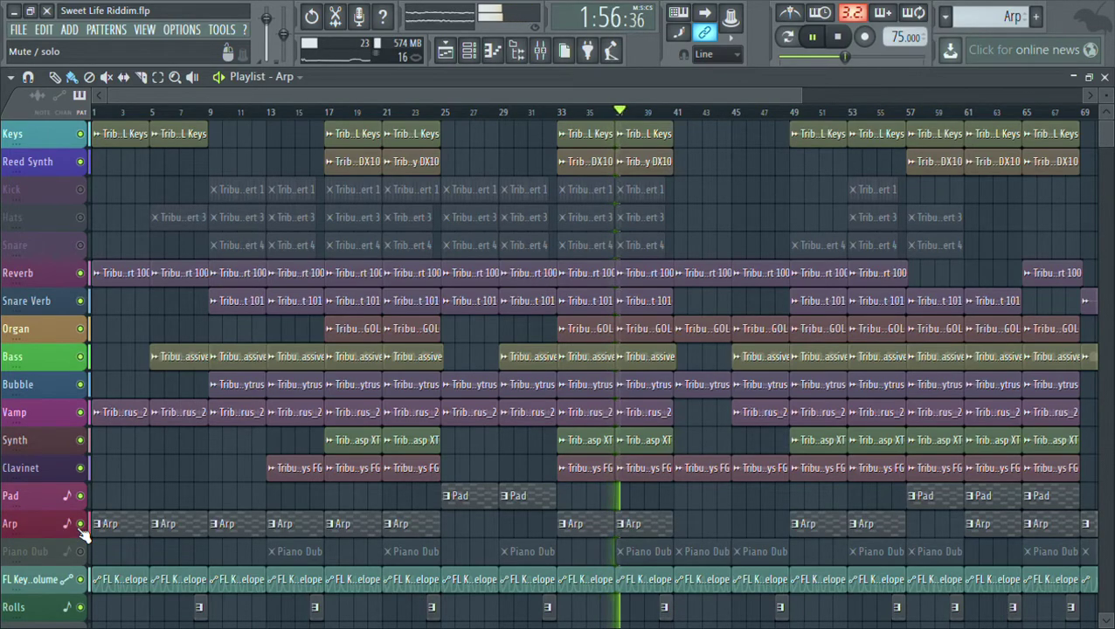
left_click(80, 525)
left_click(81, 525)
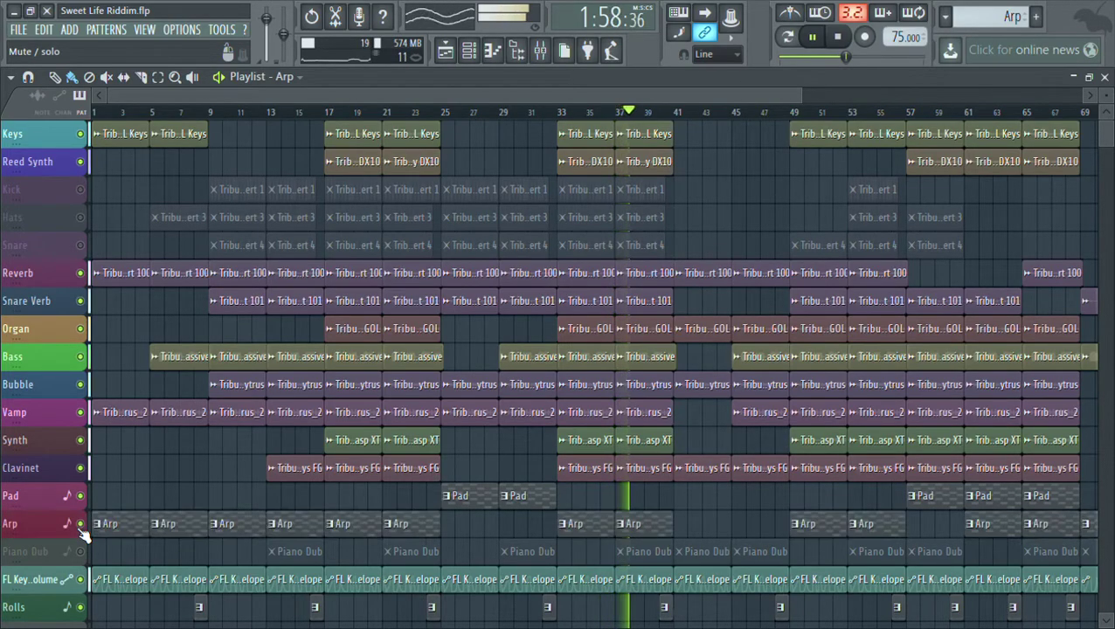
left_click(80, 524)
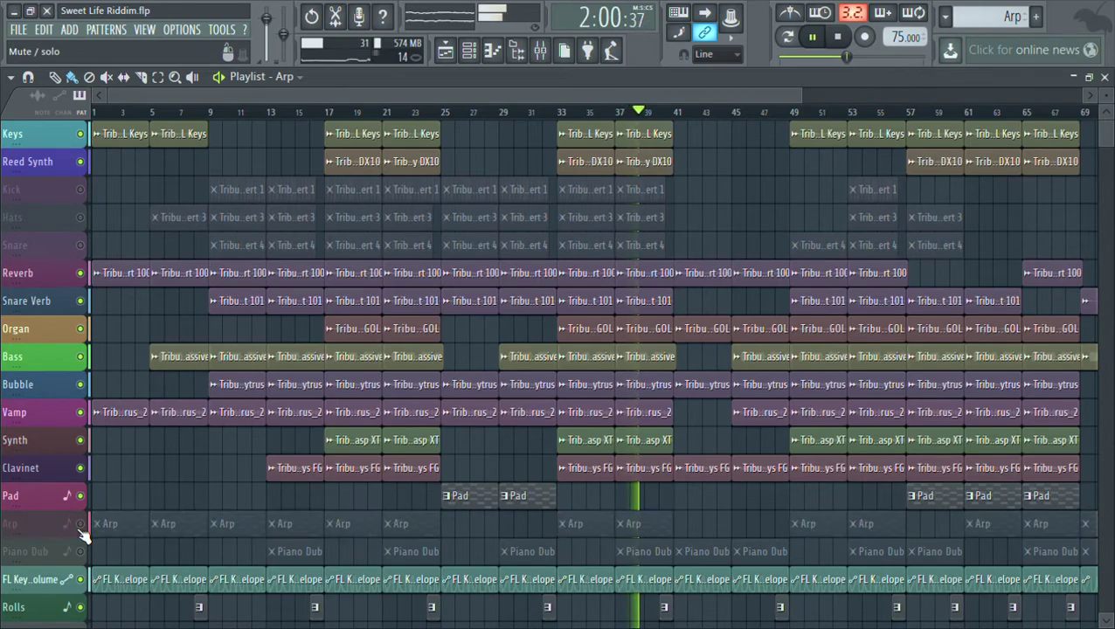
left_click(81, 524)
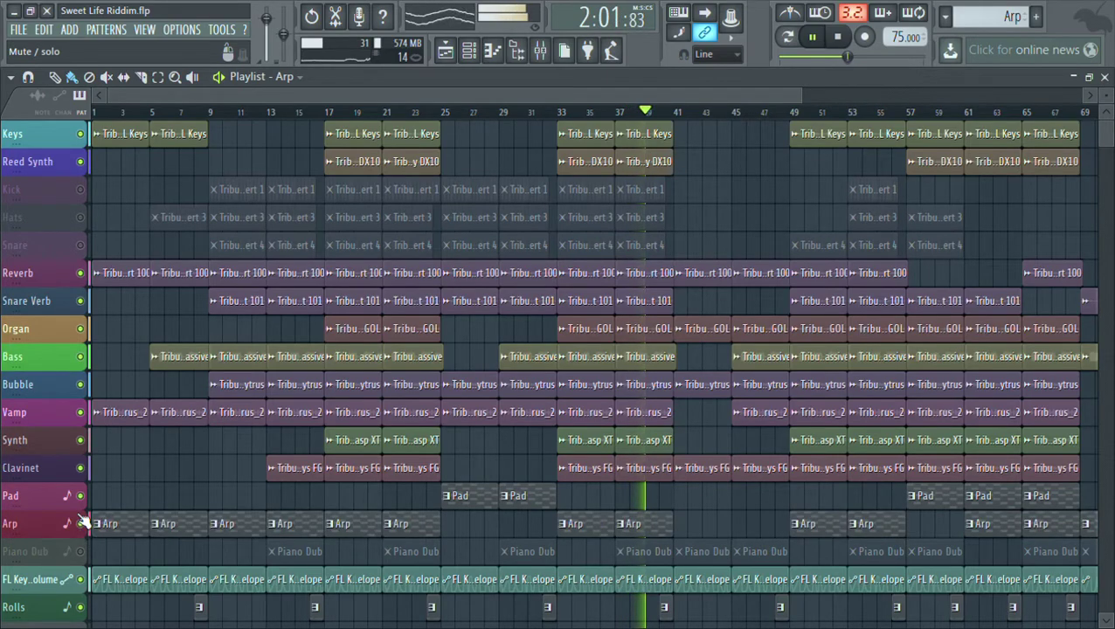
Step: Unmute the Kick and Snare tracks, and mute the Vamp track
left_click(80, 190)
left_click(82, 245)
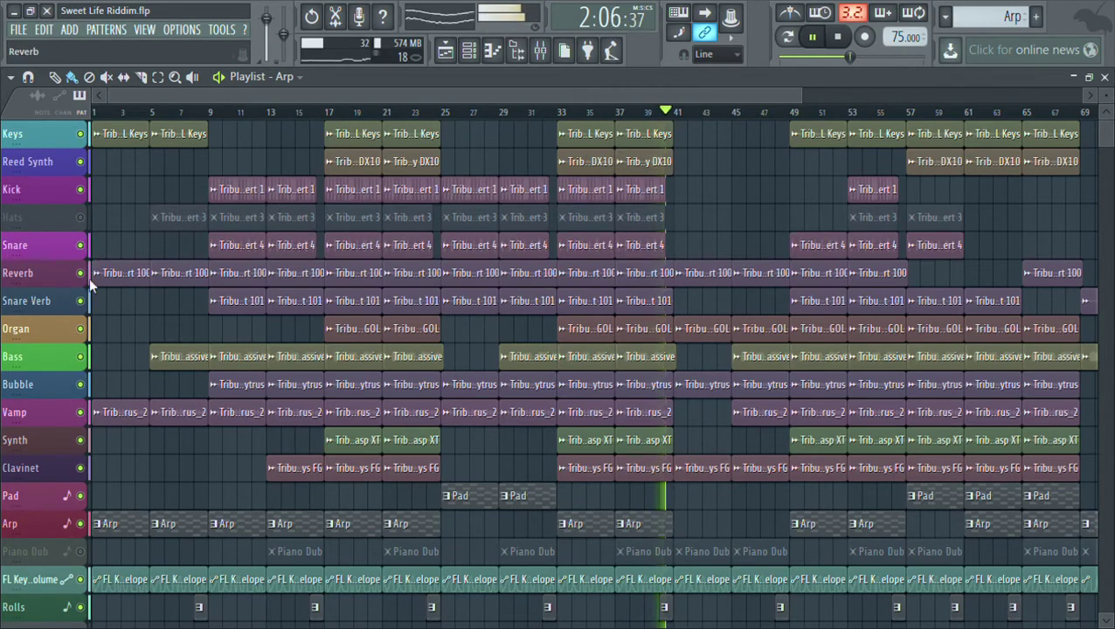
left_click(80, 412)
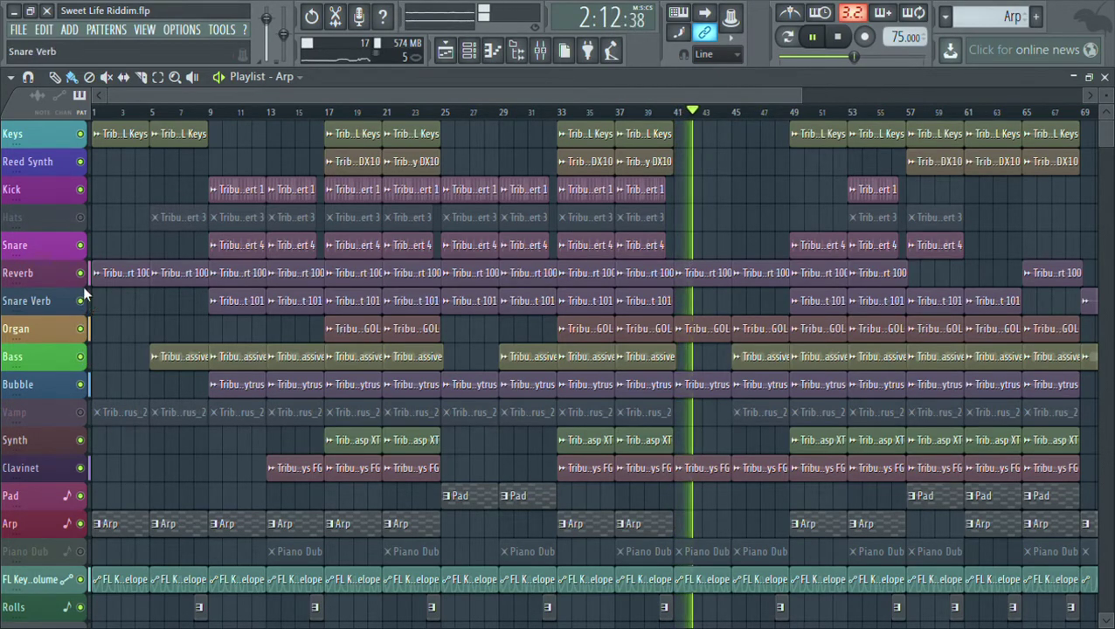
Step: Drop the Organ track out briefly, bring it back in, and mute the Clavinet track
left_click(80, 328)
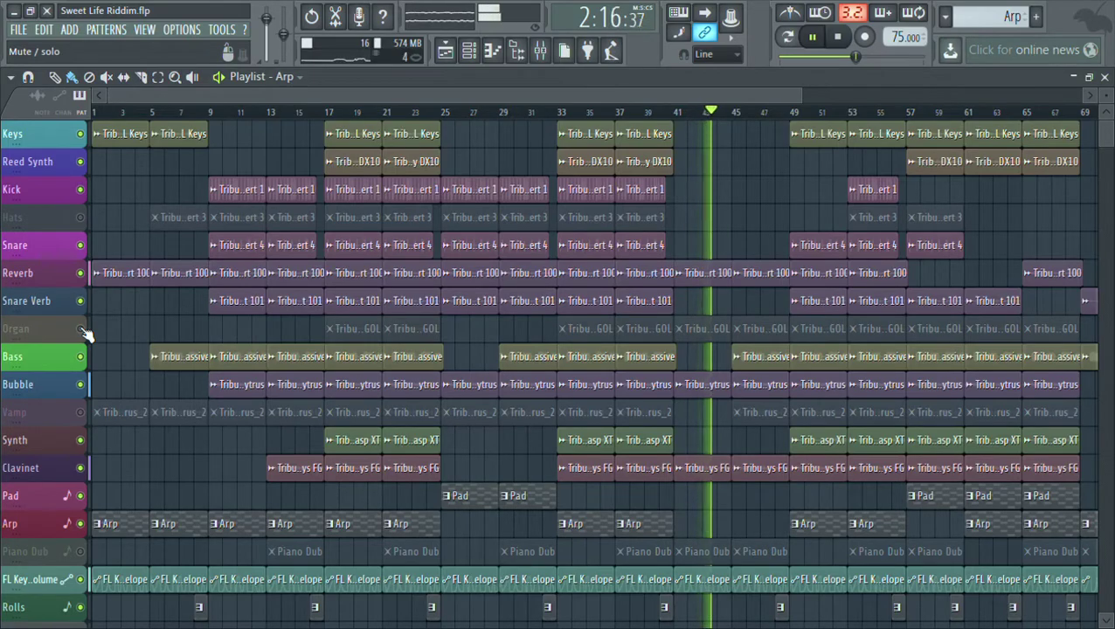
left_click(80, 328)
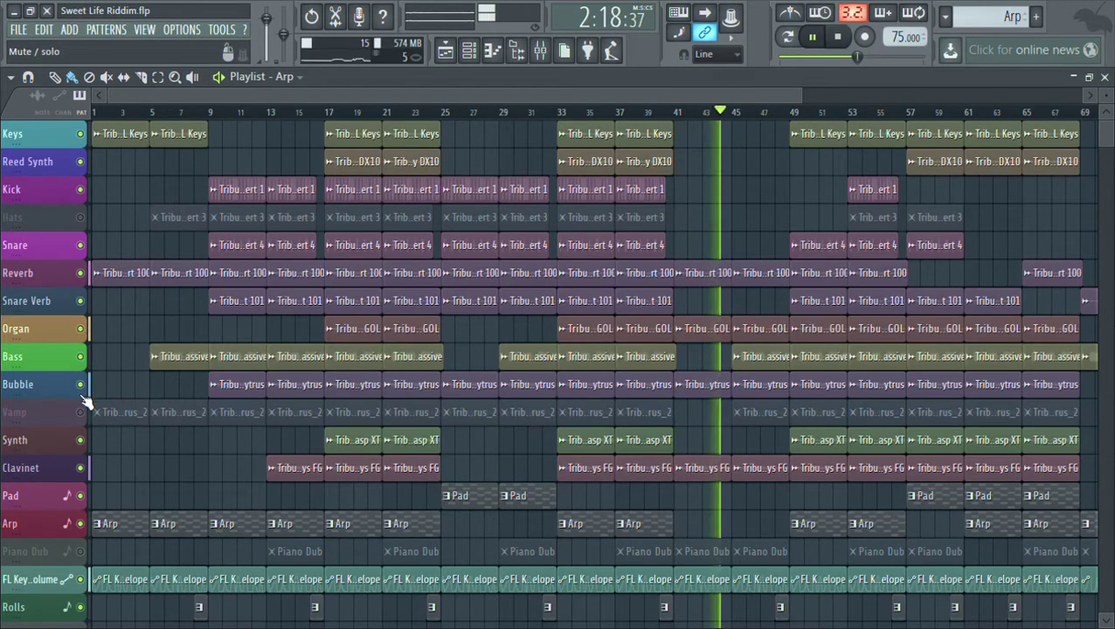
left_click(81, 468)
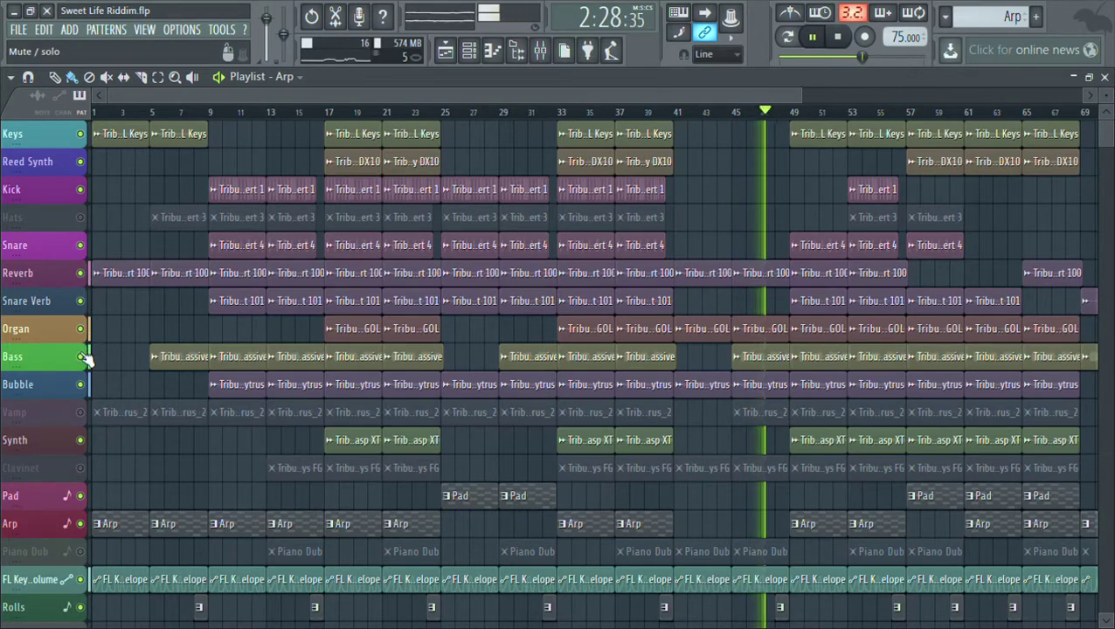
Step: Bring the Vamp track in for three short bursts, leaving it muted, and unmute the Clavinet track during the third burst
left_click(83, 412)
left_click(83, 412)
left_click(83, 413)
left_click(83, 412)
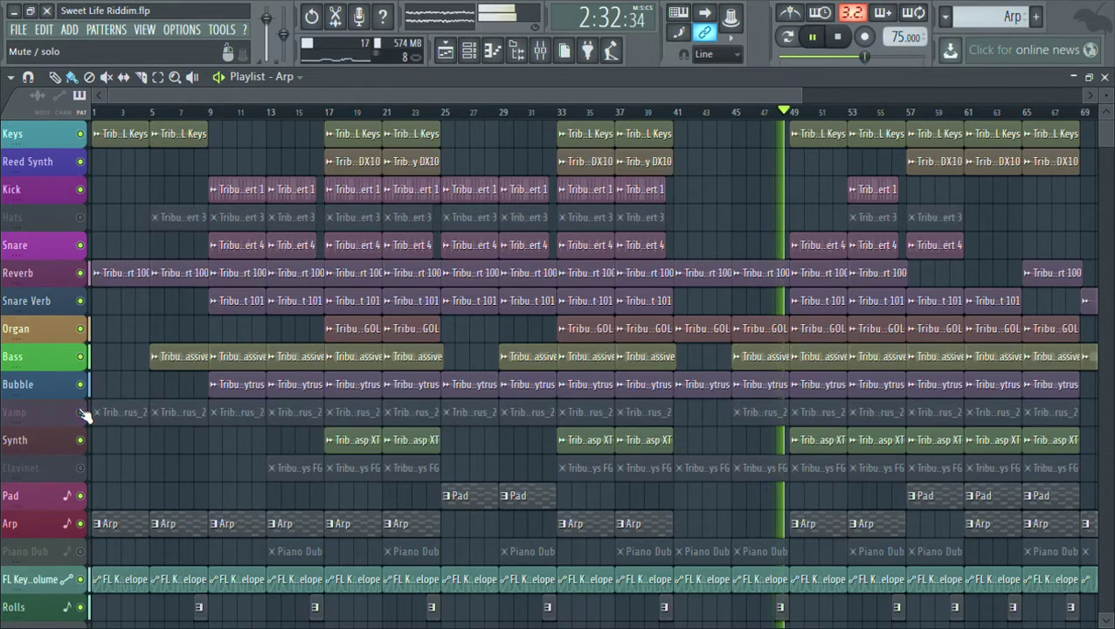
left_click(83, 412)
left_click(80, 468)
left_click(83, 412)
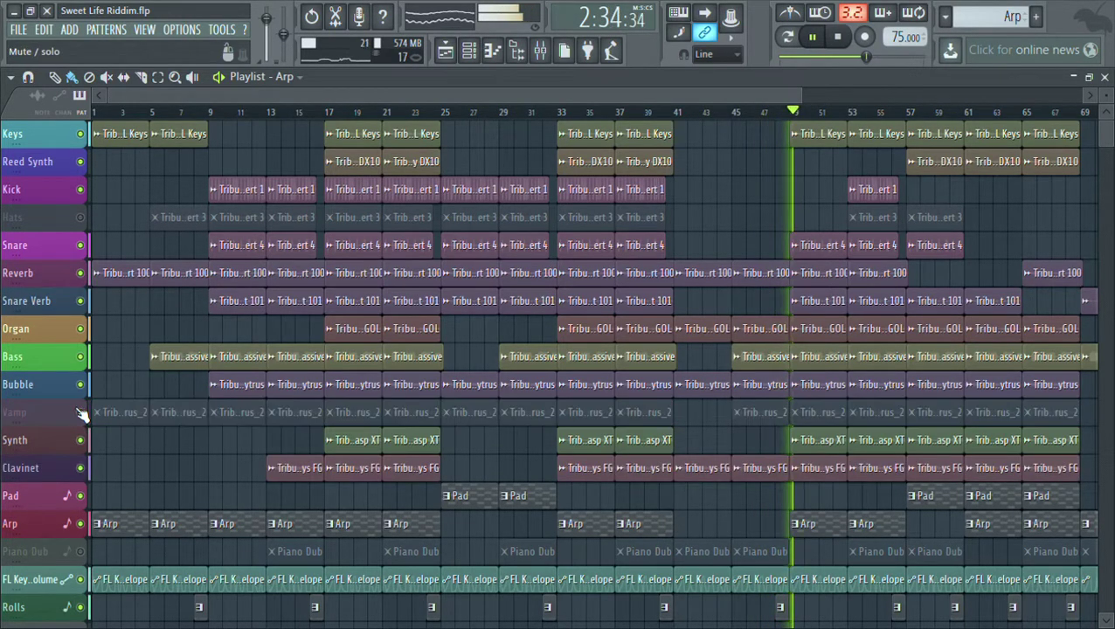
Step: Mute the Arp track, bring it back in once, and mute it again
left_click(82, 526)
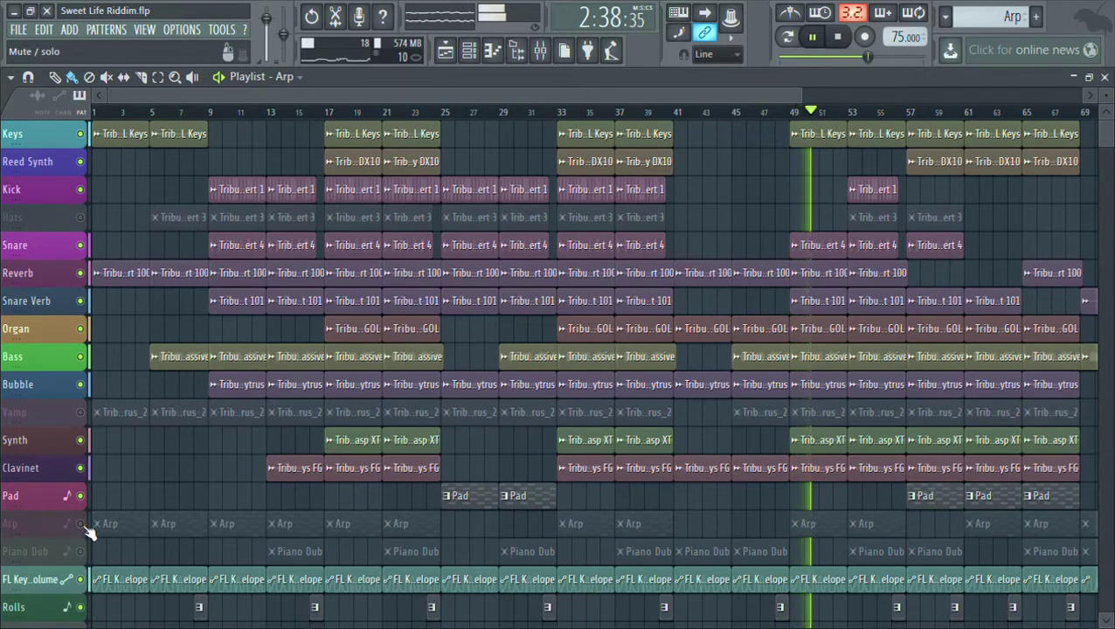
left_click(81, 525)
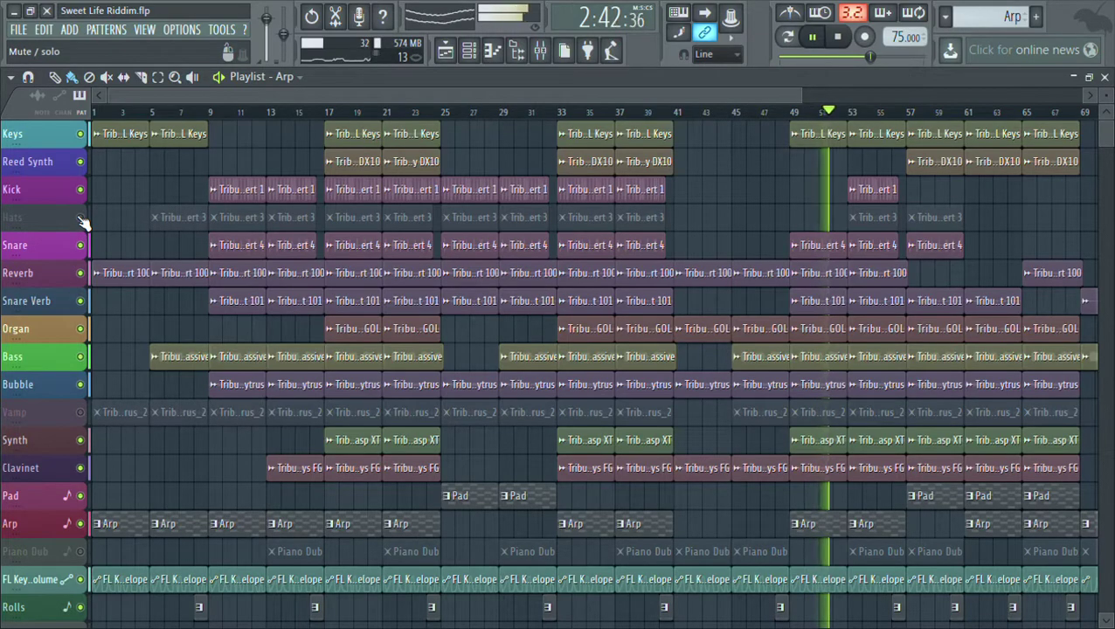
left_click(80, 523)
Step: Bring the Piano Dub track in for four short bursts, muting it after each one
left_click(81, 551)
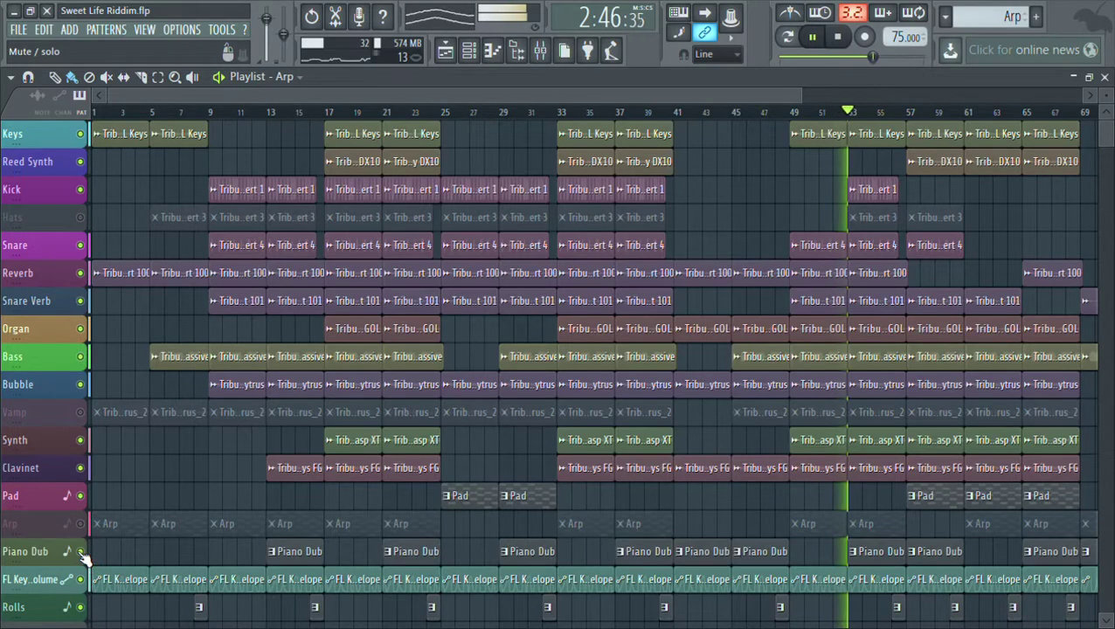
left_click(81, 551)
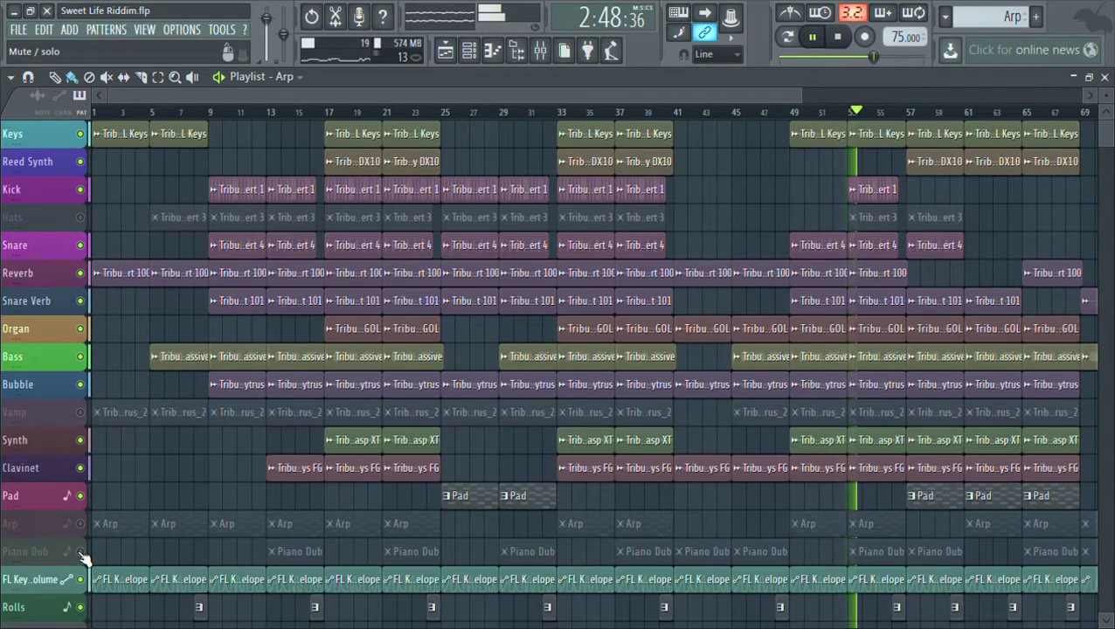
left_click(81, 551)
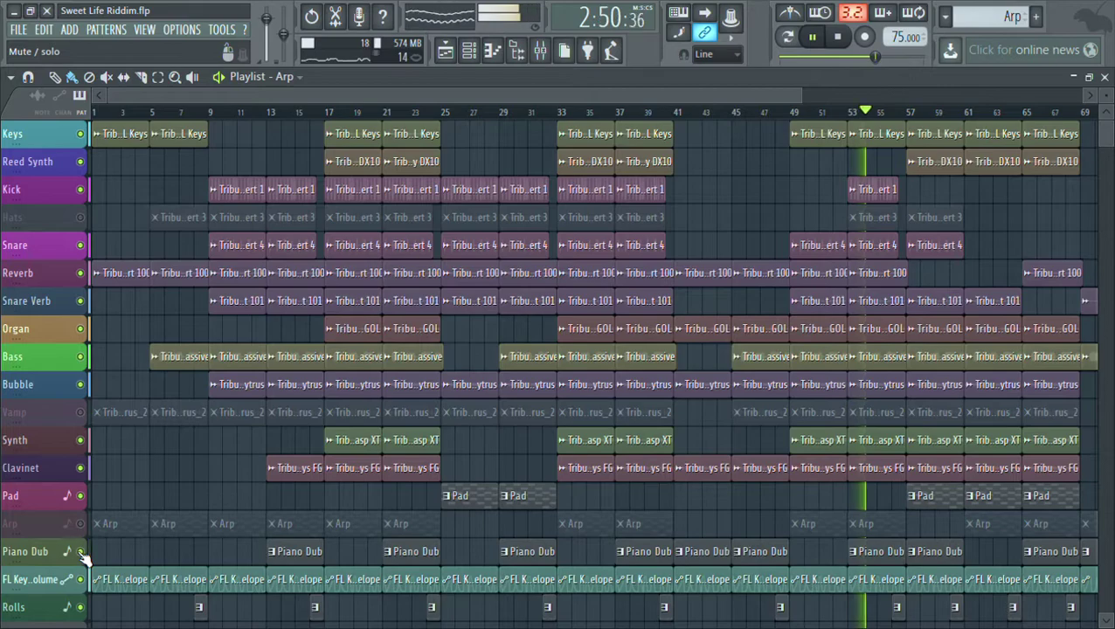
left_click(80, 551)
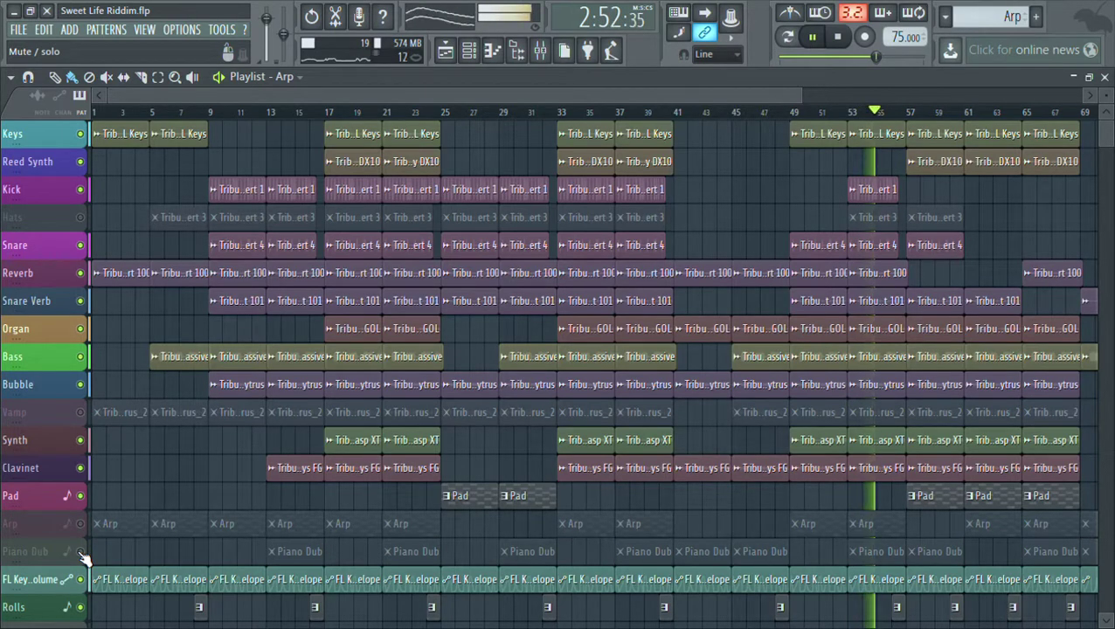
left_click(80, 551)
left_click(80, 552)
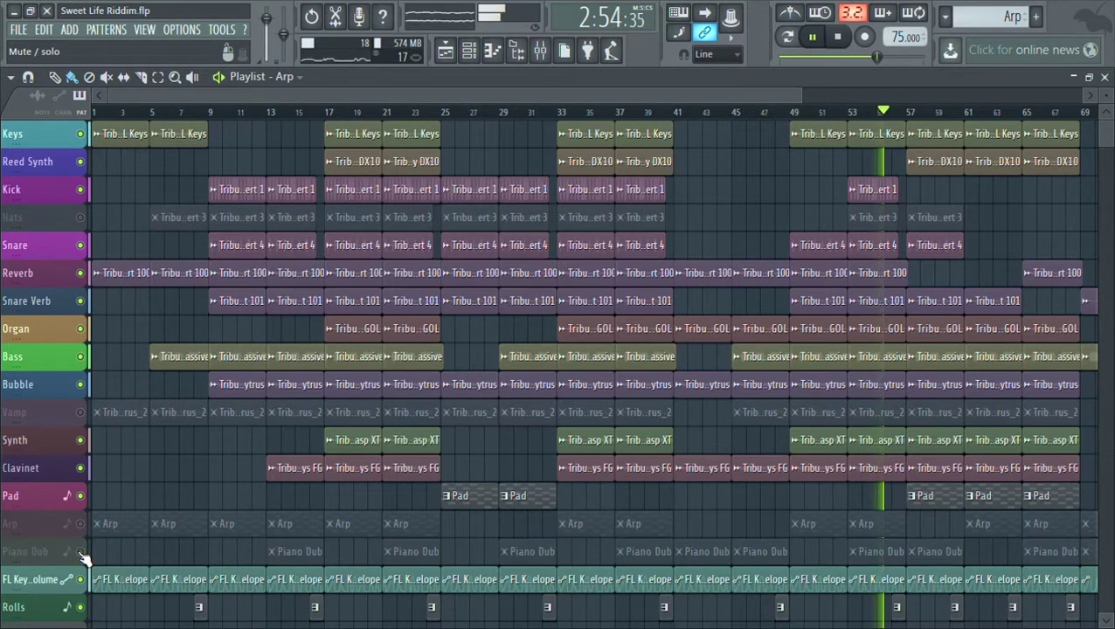
left_click(80, 551)
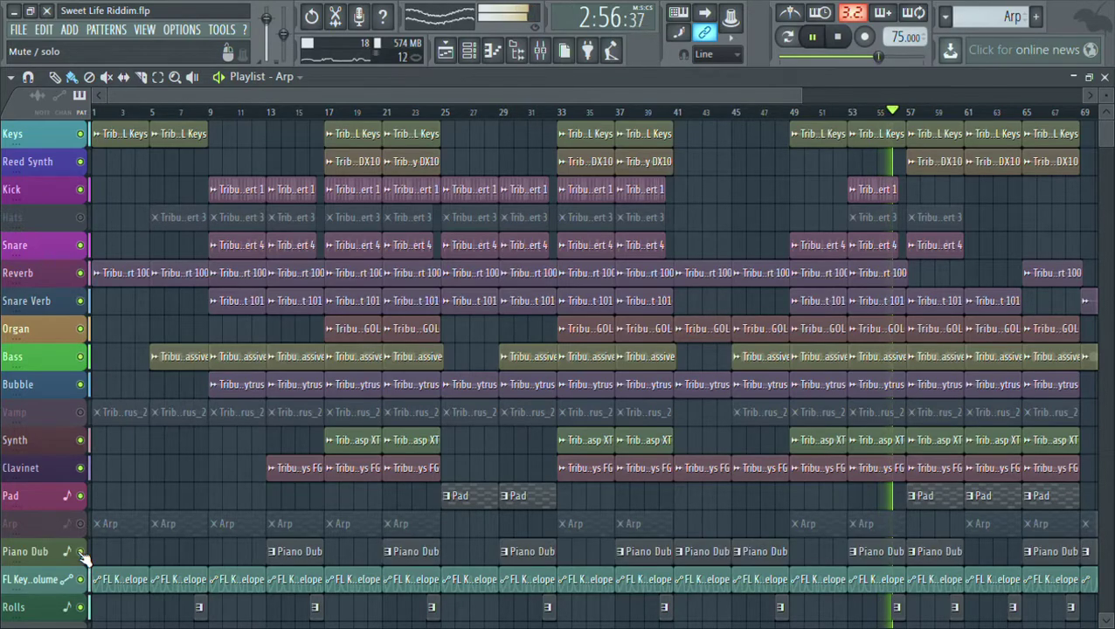
left_click(80, 551)
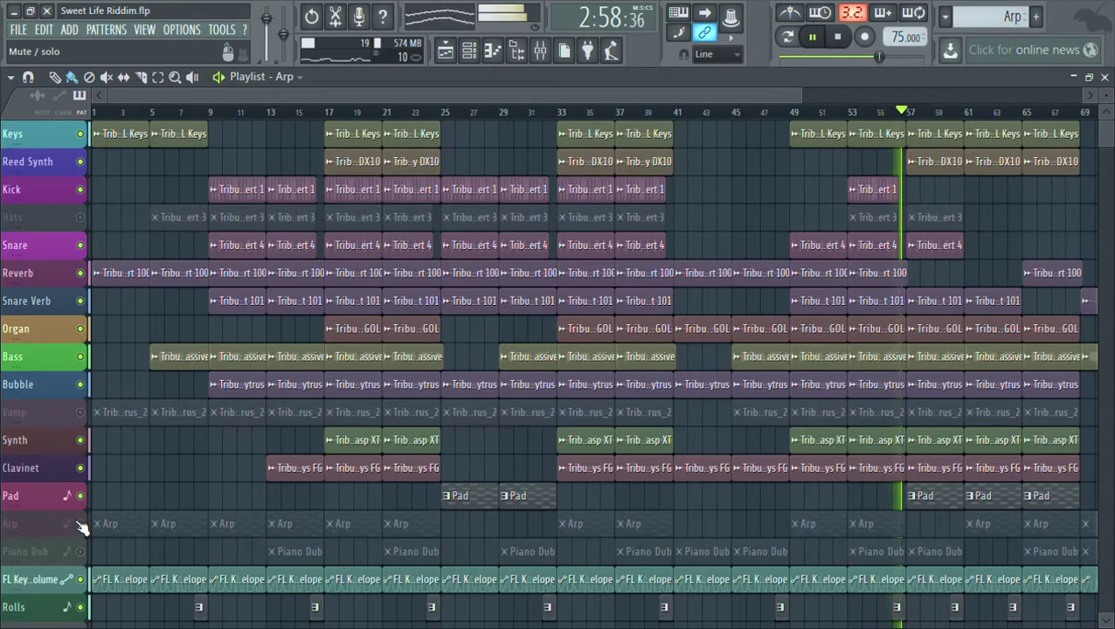
Step: Unmute the Arp track and mute the Pad, Clavinet, Organ and Keys tracks one after another
left_click(81, 524)
left_click(81, 496)
left_click(82, 468)
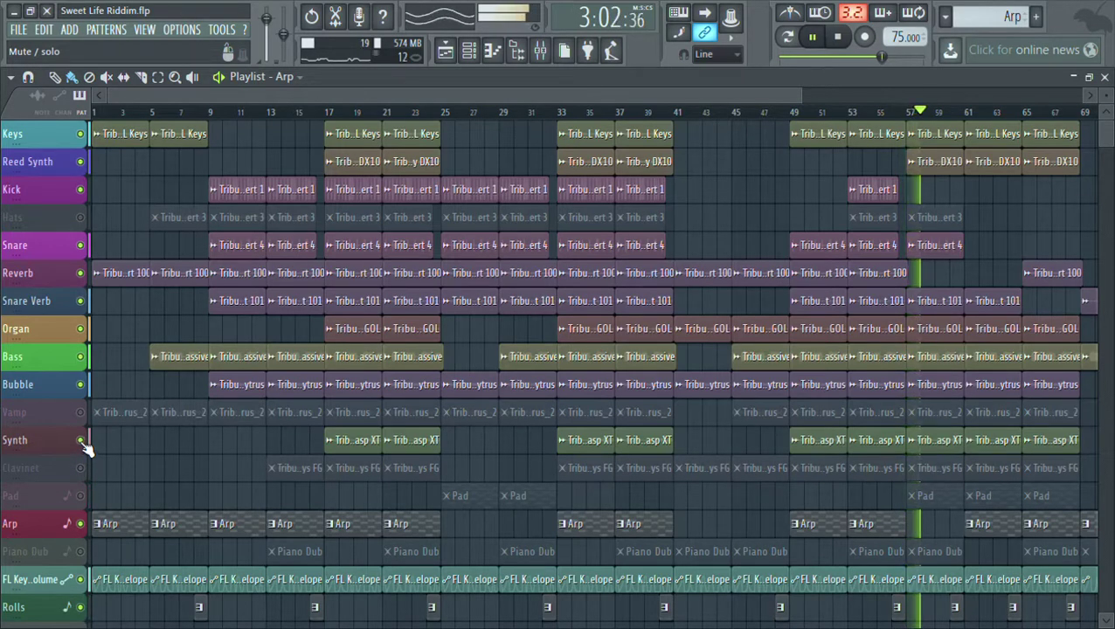
left_click(81, 330)
left_click(82, 134)
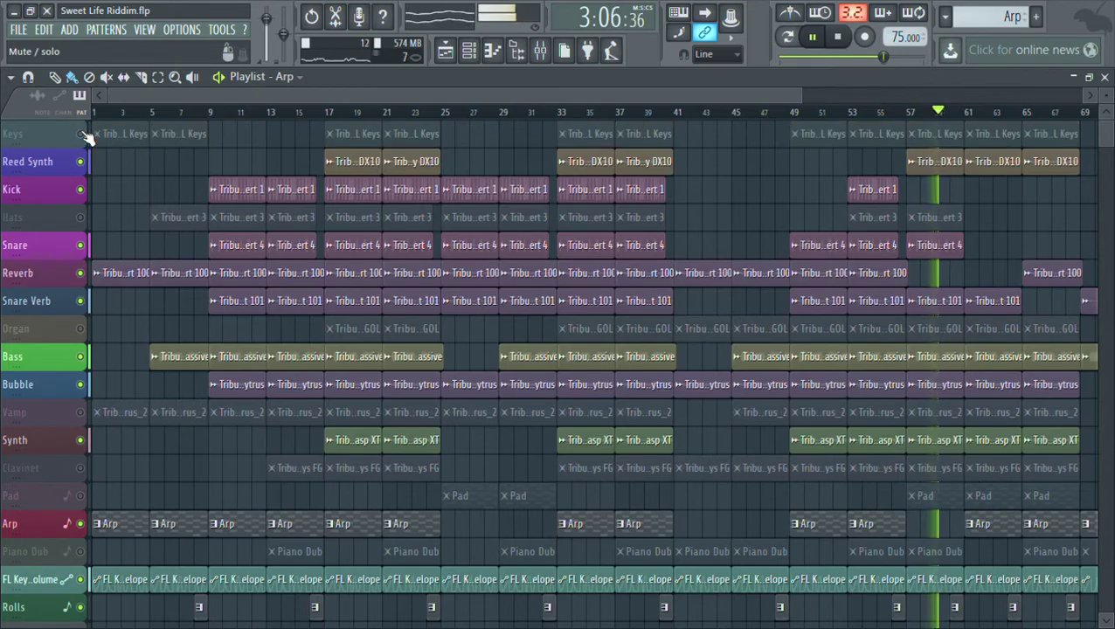
Step: Unmute the Hats track and bring the Keys track in for two short bursts, leaving it muted
left_click(82, 218)
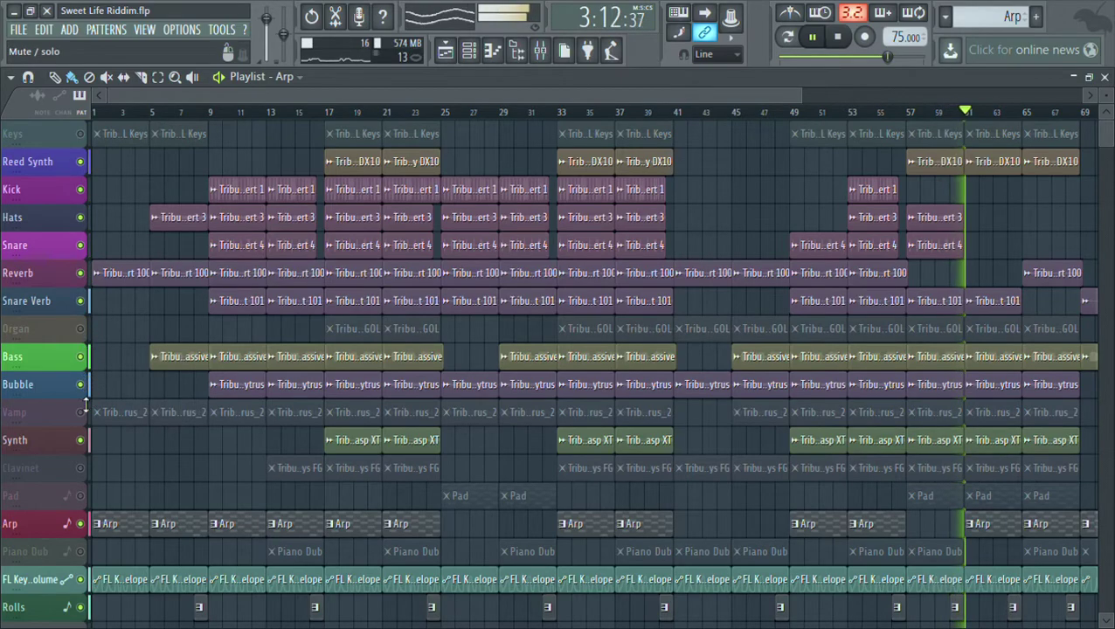
left_click(81, 135)
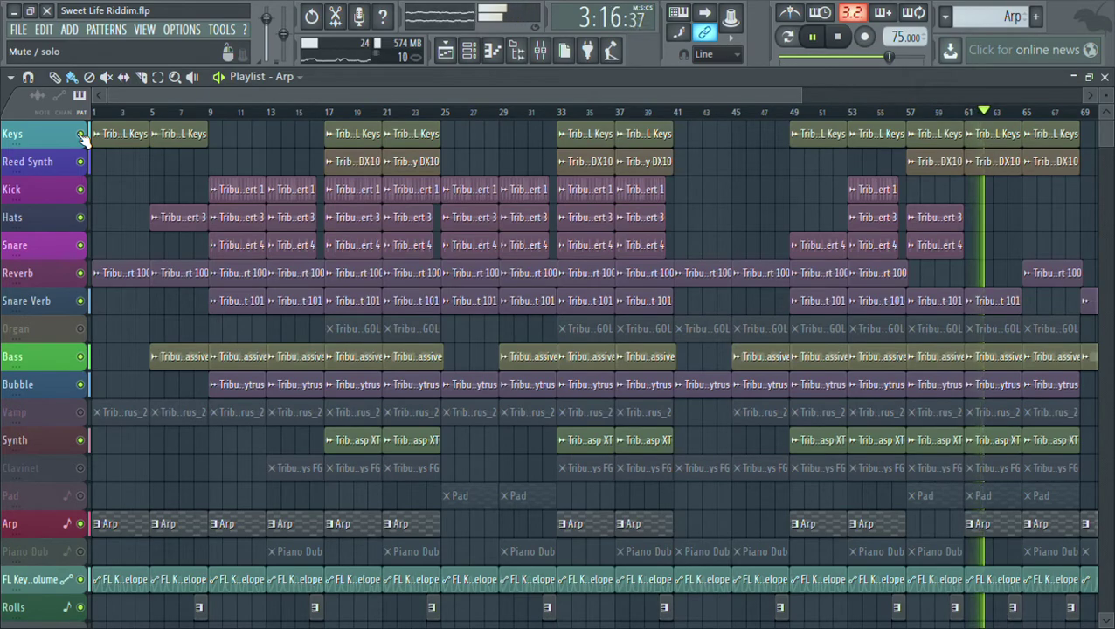
left_click(81, 135)
left_click(81, 134)
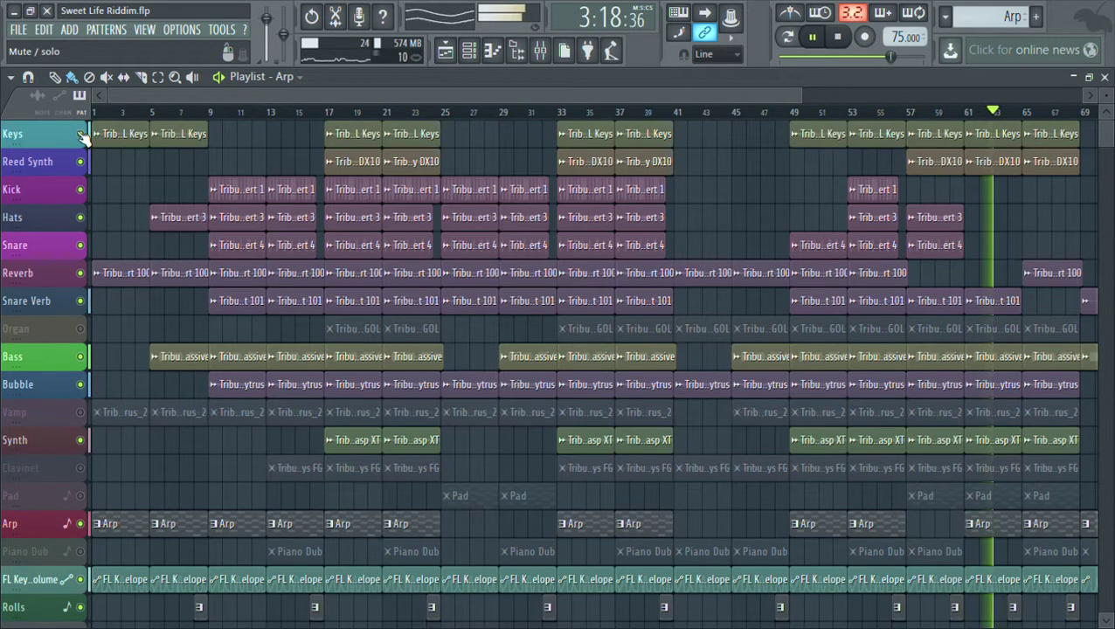
left_click(81, 134)
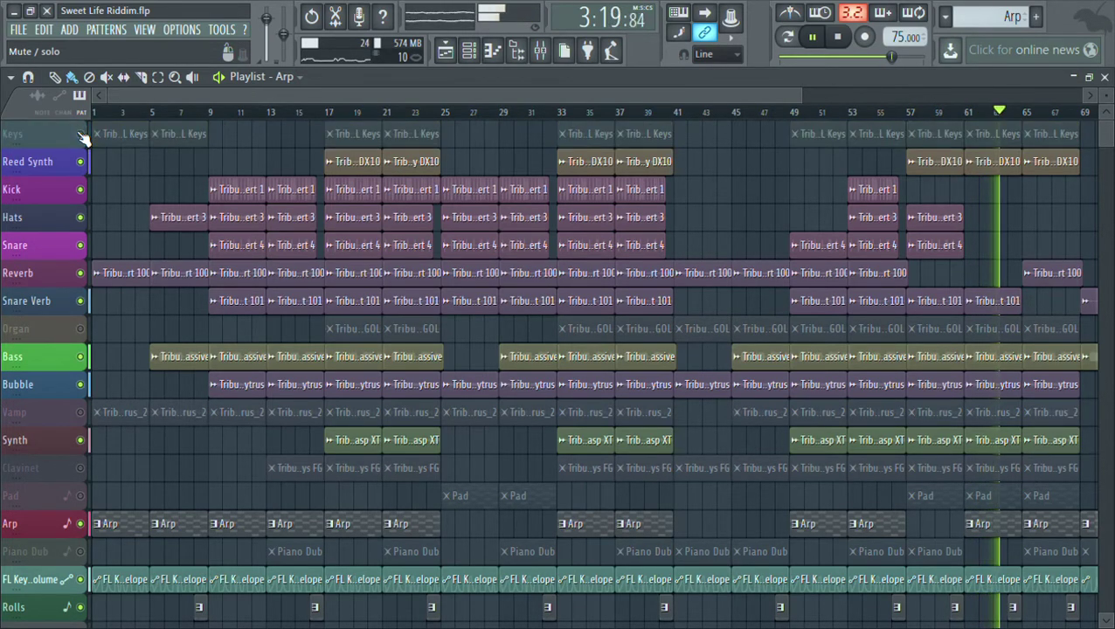
Step: Bring the Vamp track in for two short bursts, leaving it muted, unmute the Clavinet track and mute the Synth track
left_click(84, 416)
left_click(84, 416)
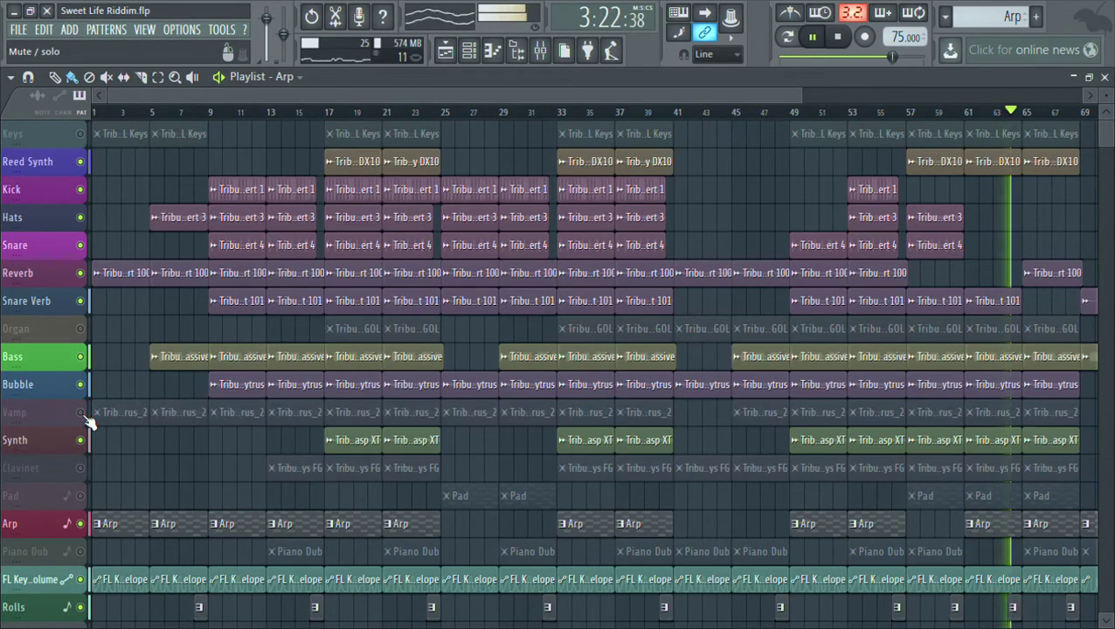
left_click(84, 415)
left_click(84, 416)
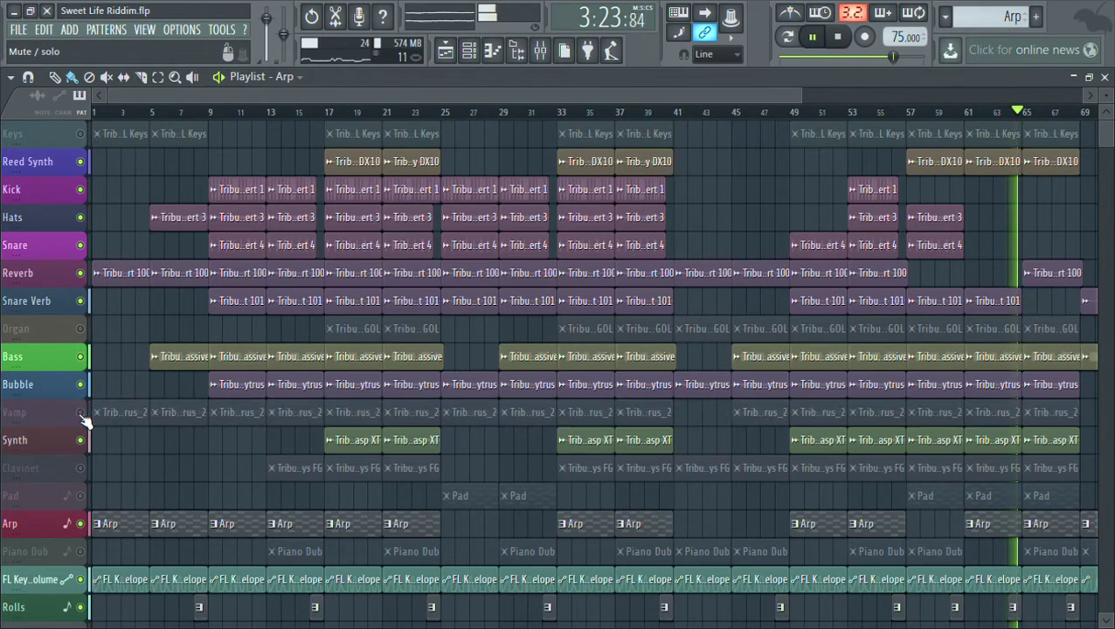
left_click(82, 470)
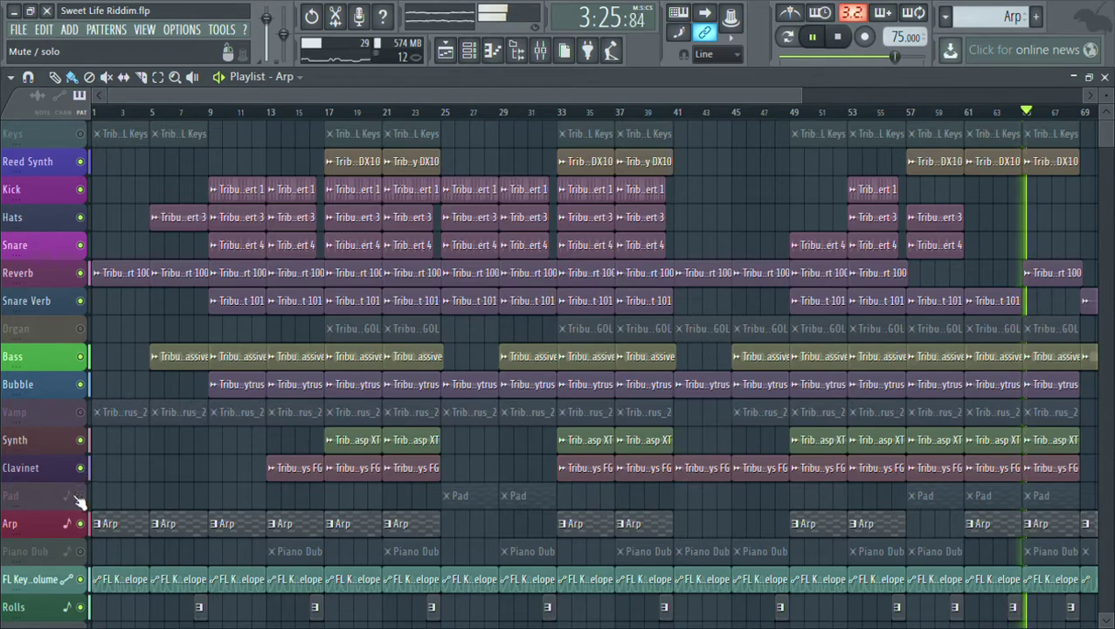
left_click(81, 440)
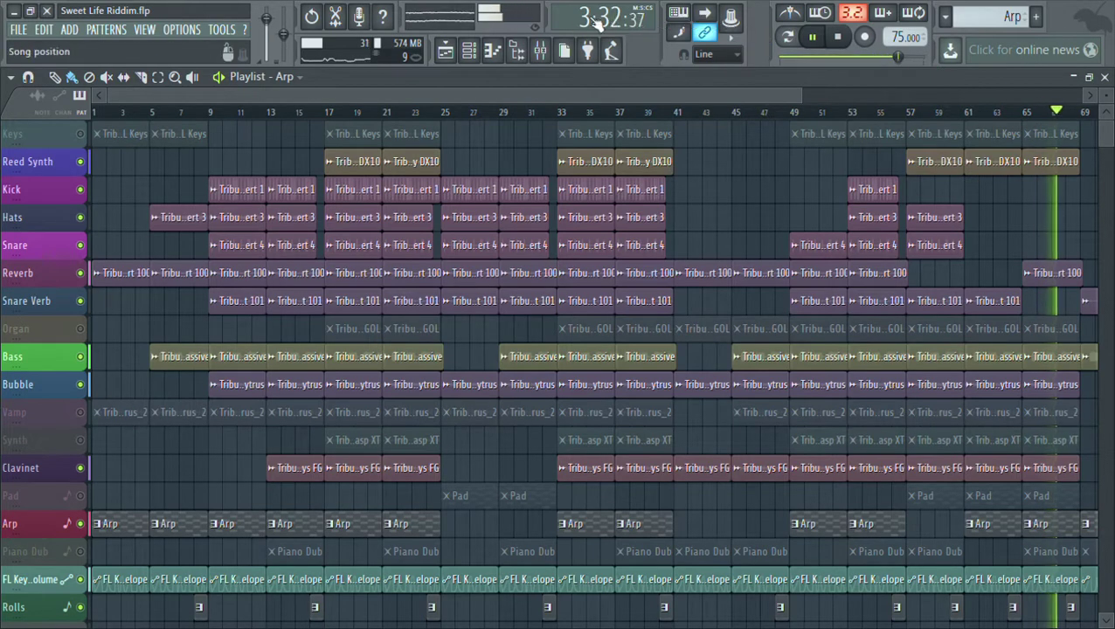
Step: Open the mixer and gradually fade the Master track's volume down to about -13.7 dB
left_click(540, 51)
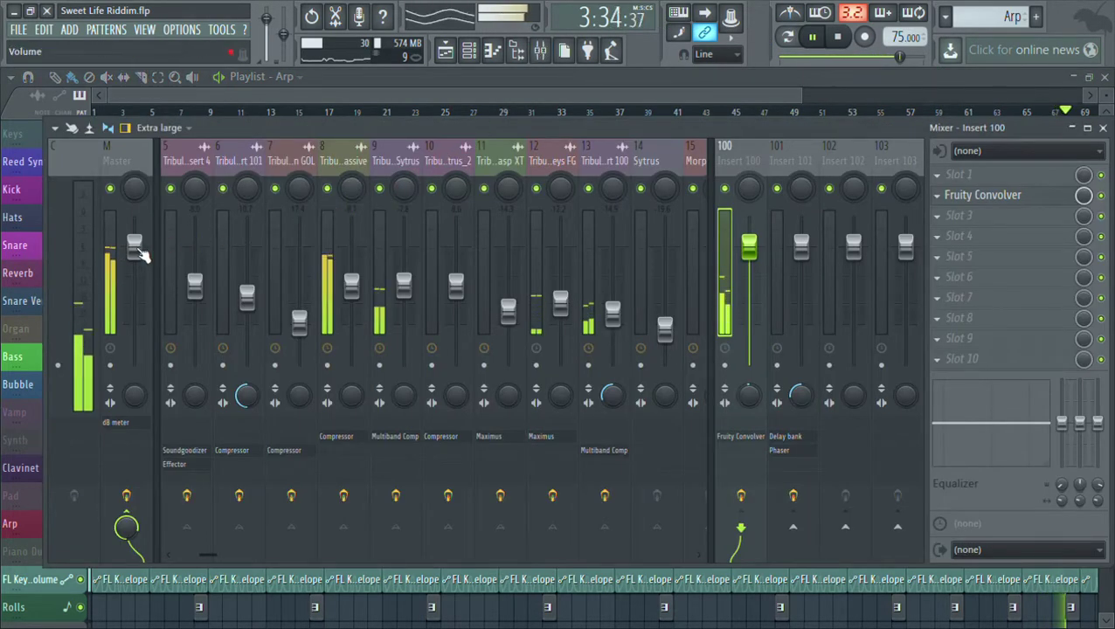
left_click_drag(137, 255, 138, 262)
scroll(137, 262, "down", 5)
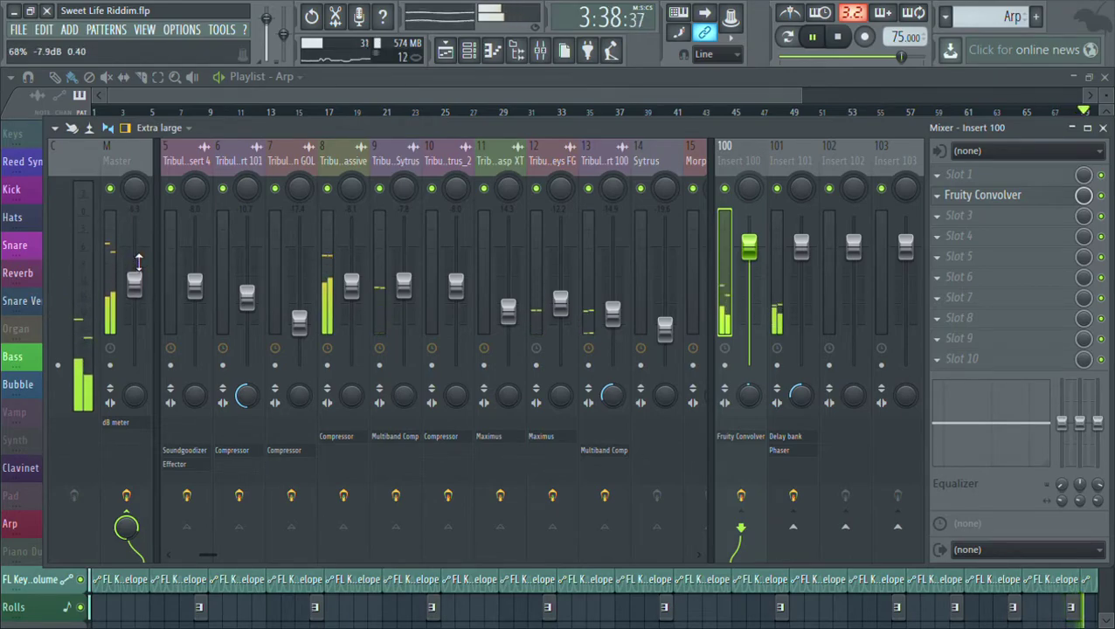
scroll(138, 262, "down", 3)
scroll(138, 262, "down", 9)
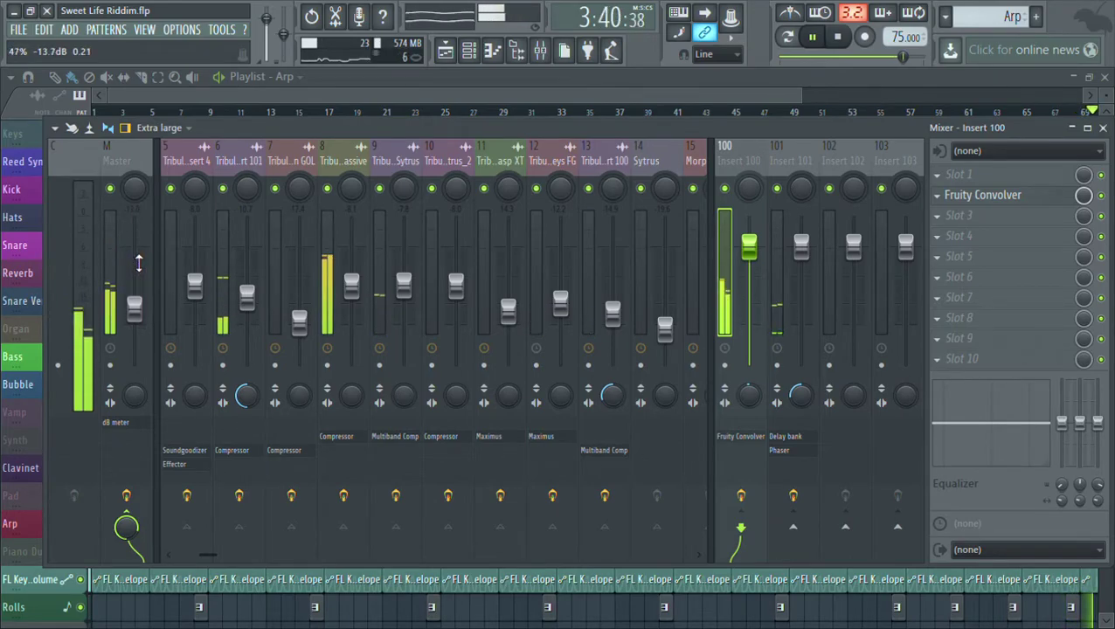